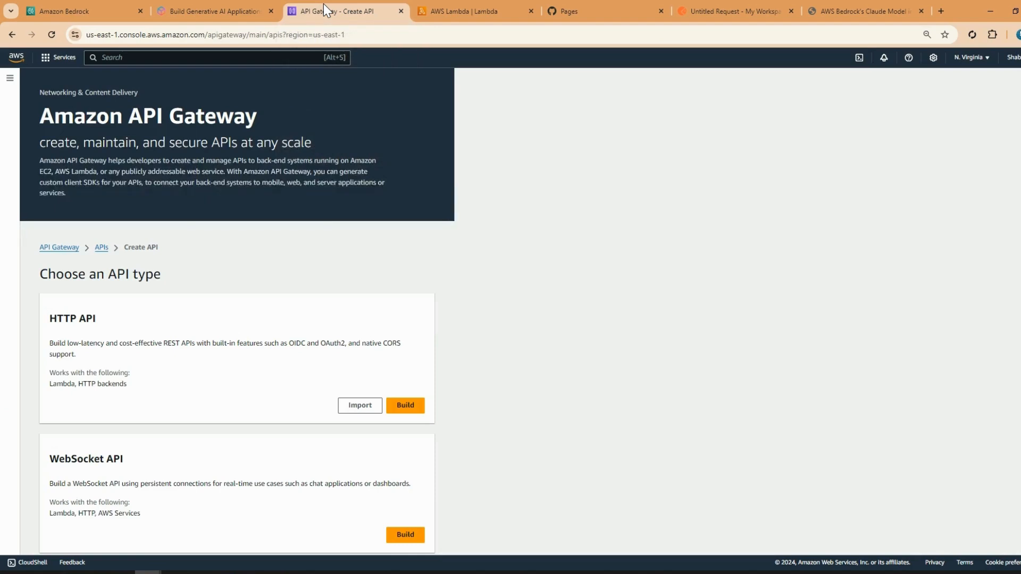
- Create a Lambda function from scratch named bedrock_function with the Python 3.10 runtime
click(455, 6)
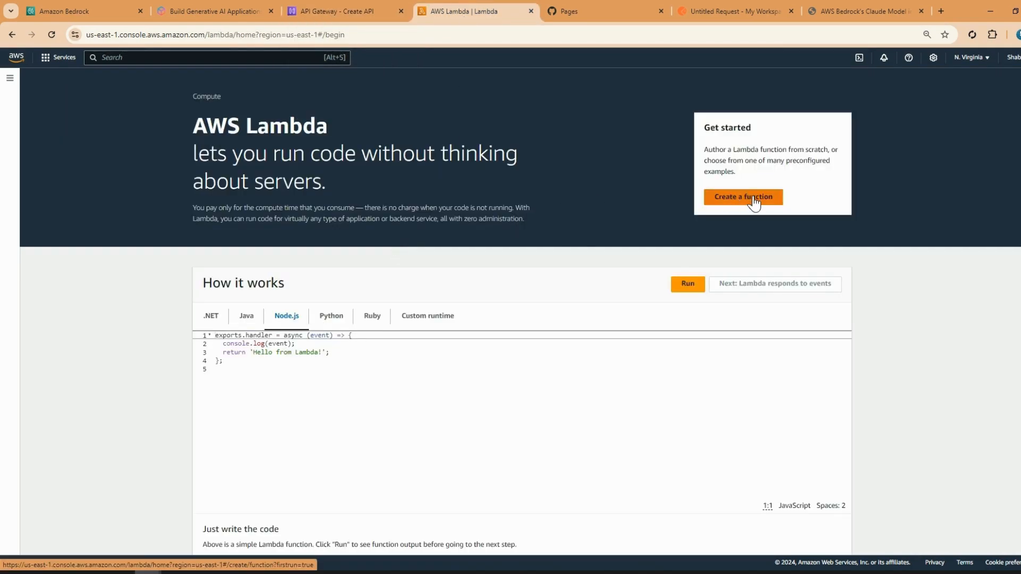
click(725, 203)
click(69, 261)
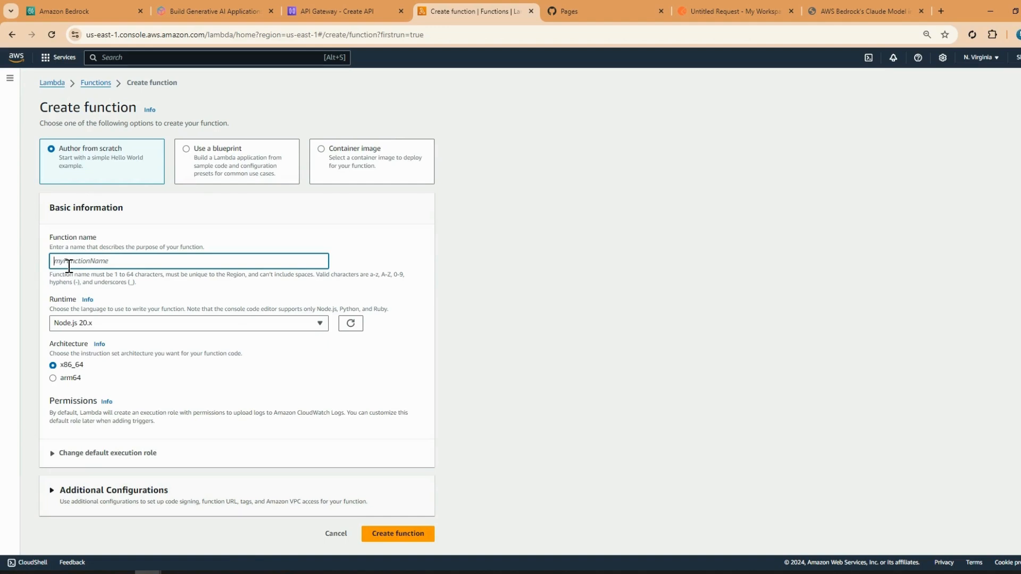
text(bedrock_function)
click(116, 321)
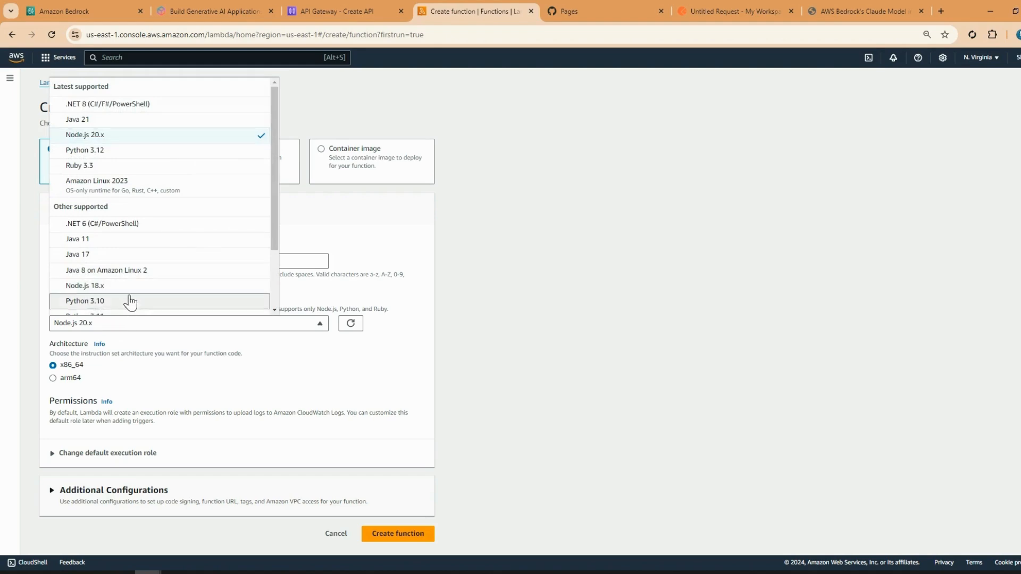
click(130, 302)
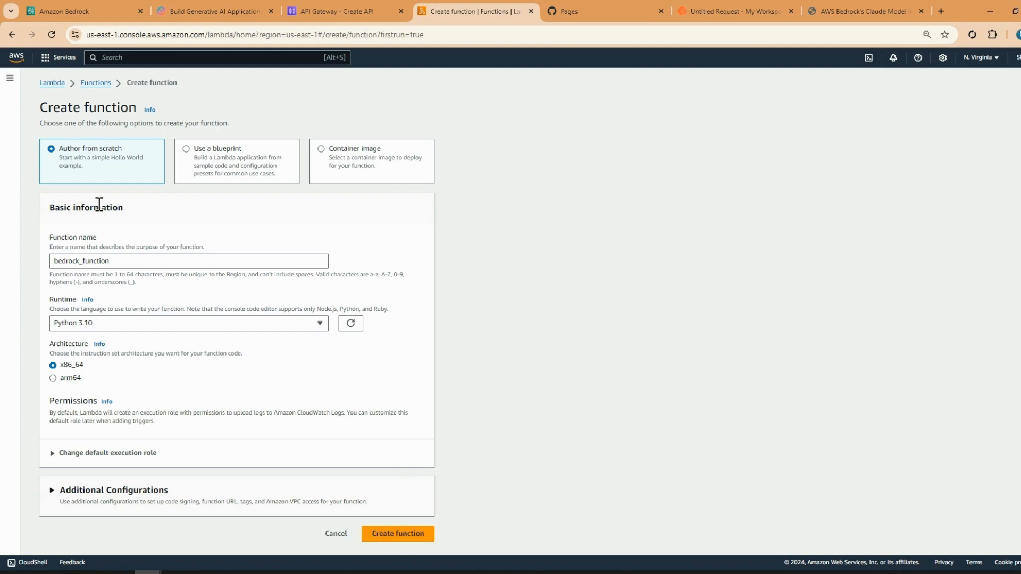
click(398, 533)
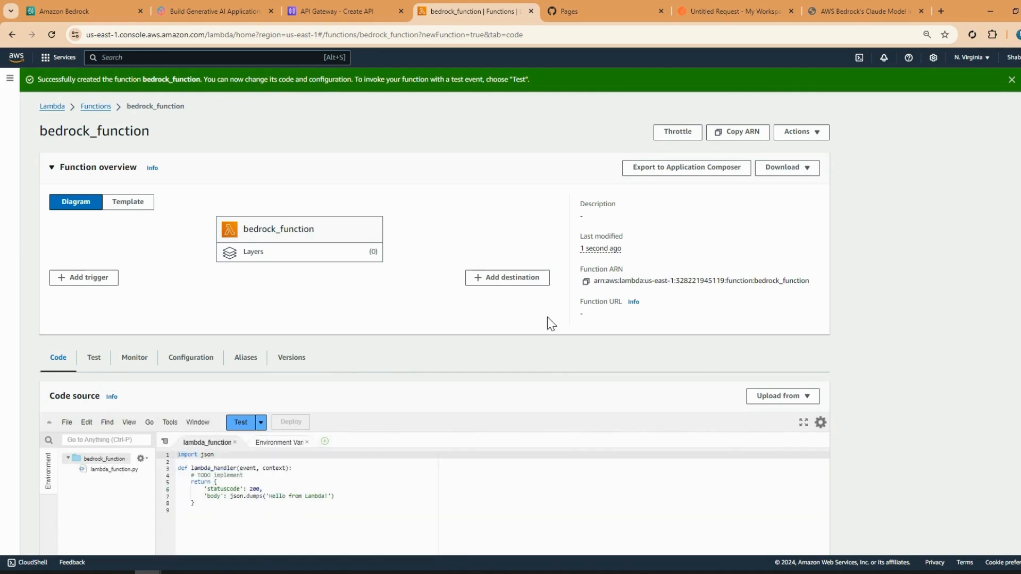
- Open lambda_fuction.py in the claude-prompt-app GitHub repository and copy its entire code
click(588, 7)
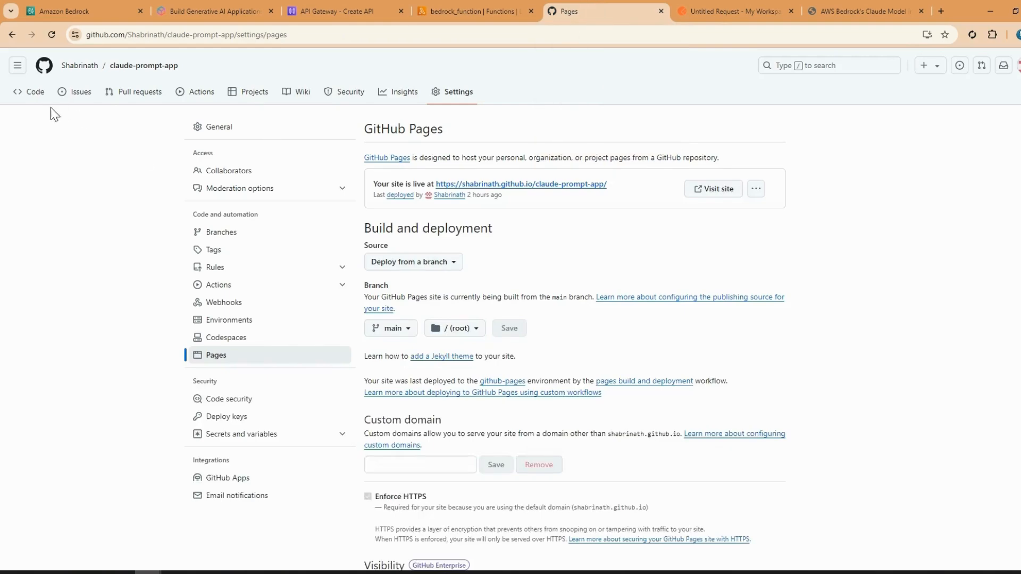
click(29, 99)
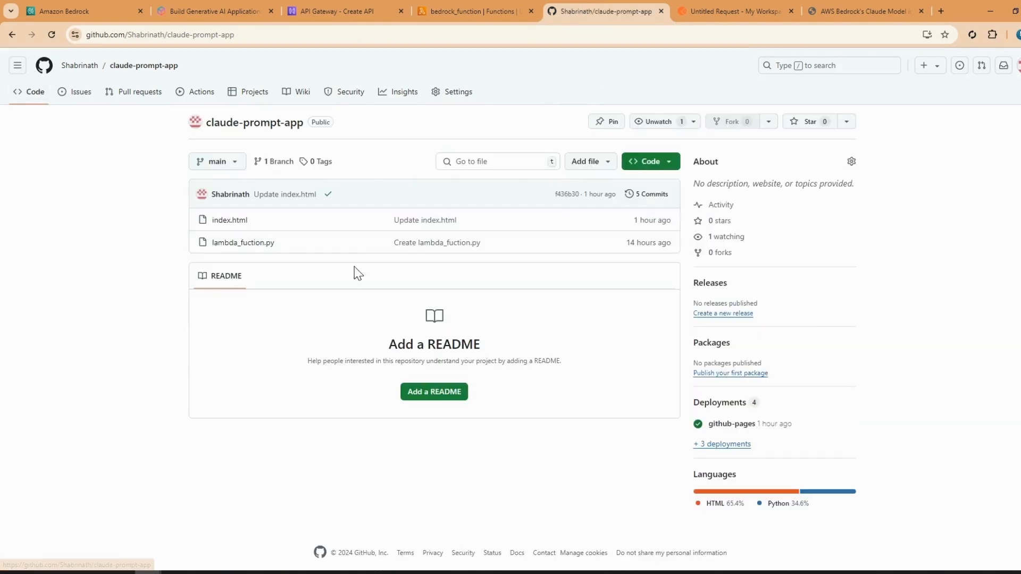
click(253, 243)
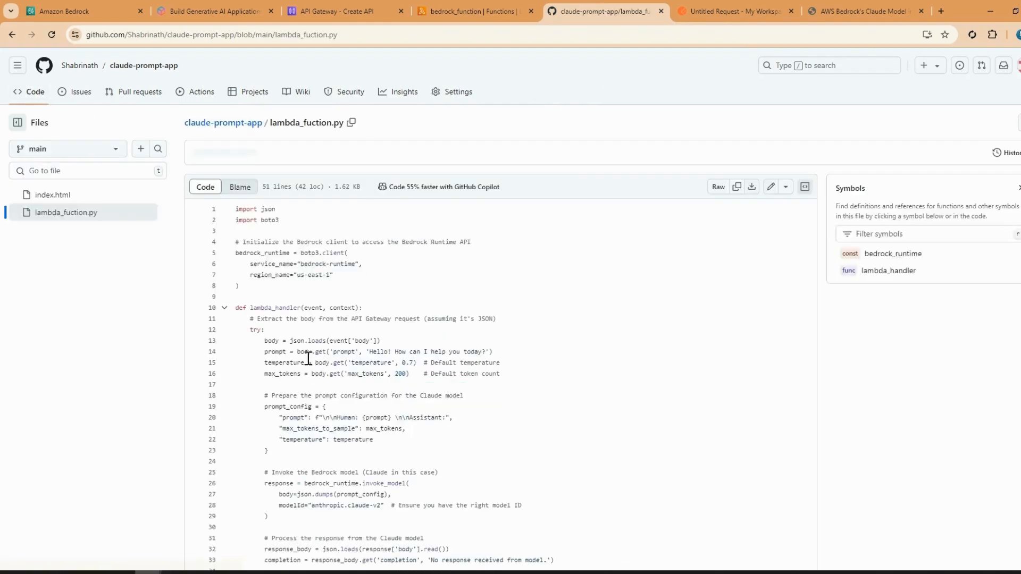
click(330, 218)
key(ctrl+a)
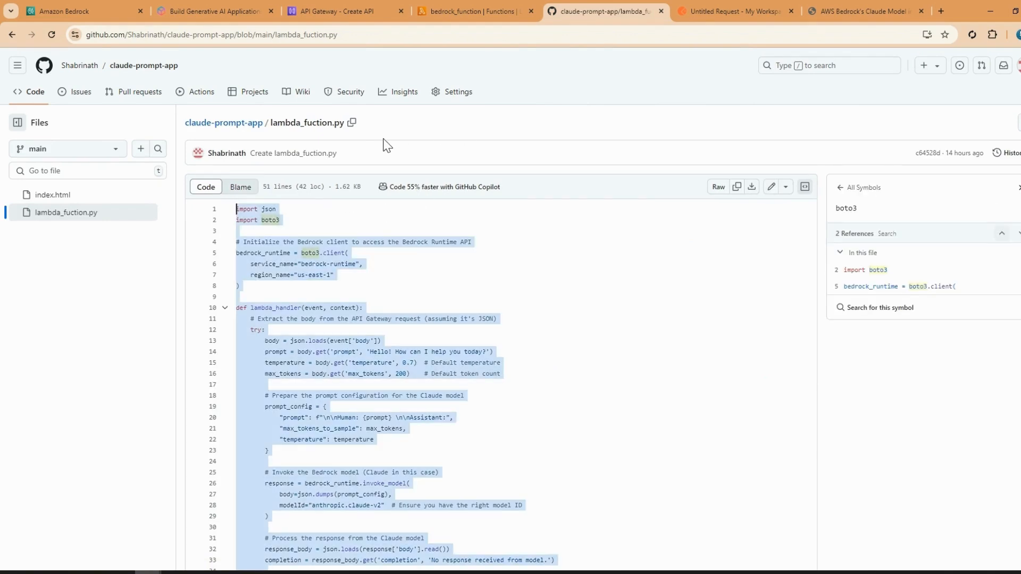
- Replace the default handler code of bedrock_function in Lambda with the copied code
click(473, 10)
scroll(266, 451, down, 1)
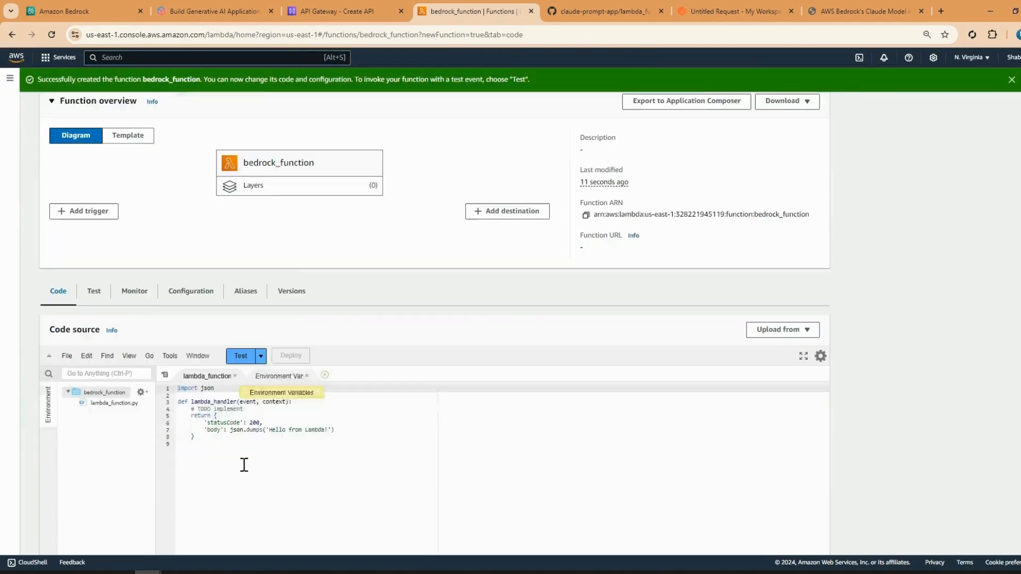
drag(206, 436, 175, 381)
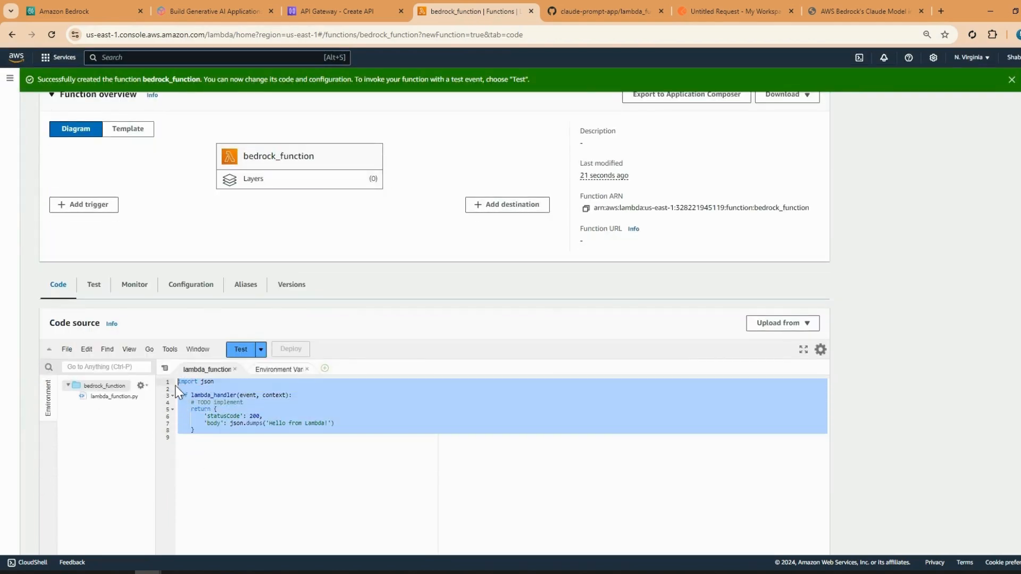
key(ctrl+v)
scroll(372, 468, up, 10)
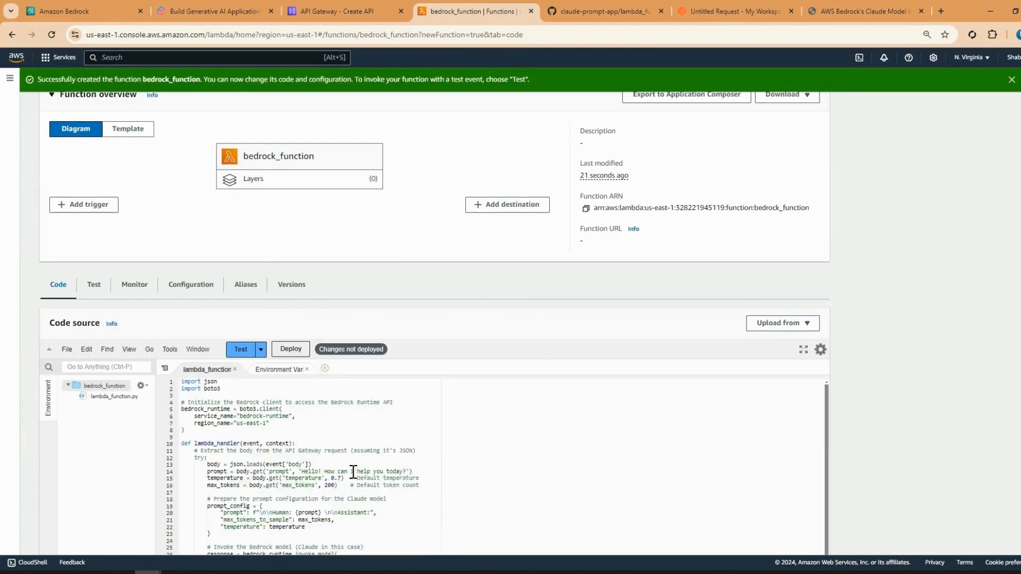
- Examine how the handler reads the request body, prompt, temperature and max_tokens, builds prompt_config and invokes the Claude model
scroll(438, 458, down, 2)
scroll(438, 457, up, 3)
scroll(490, 410, down, 6)
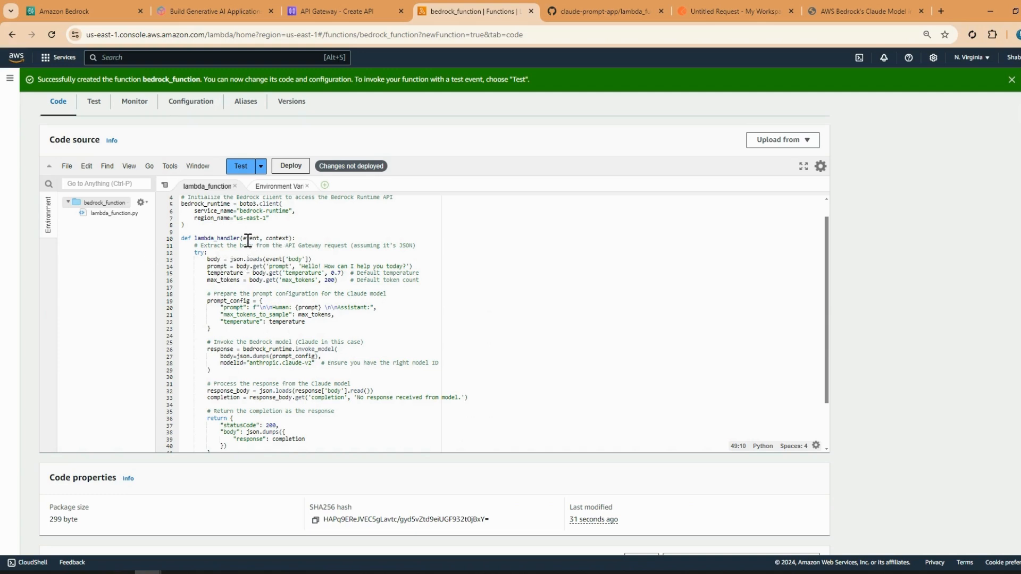
double_click(299, 260)
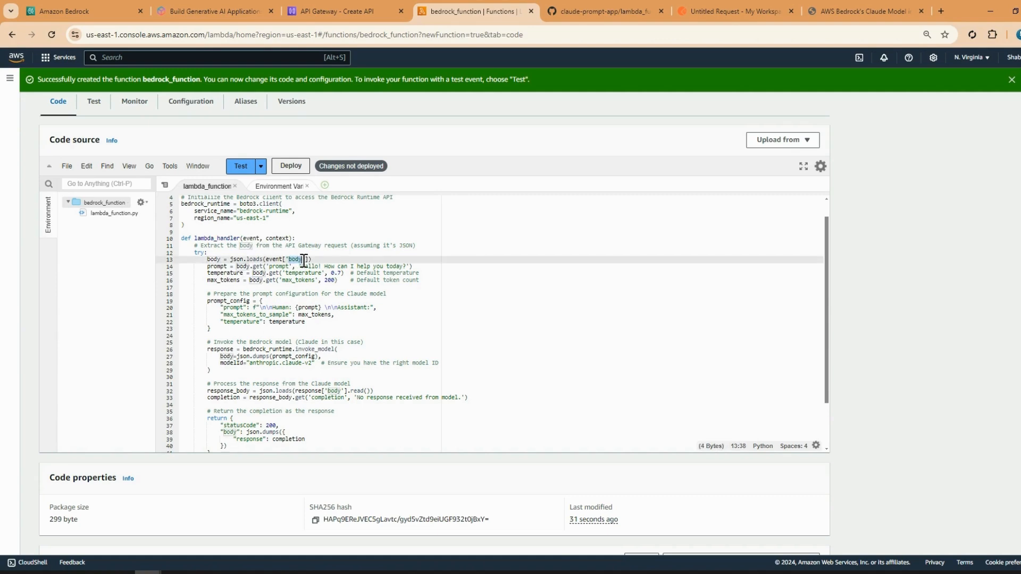
double_click(276, 267)
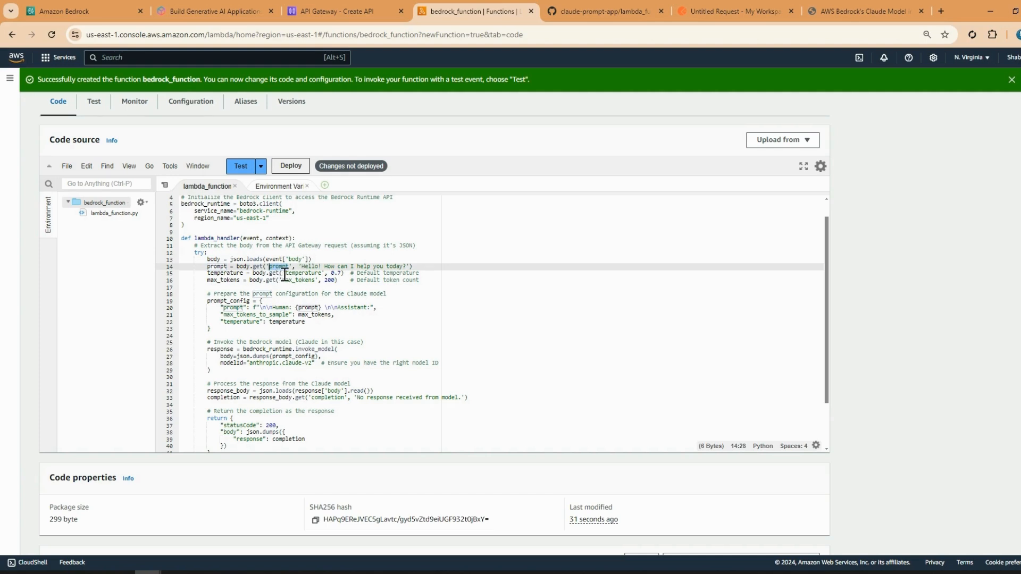
drag(285, 274, 313, 281)
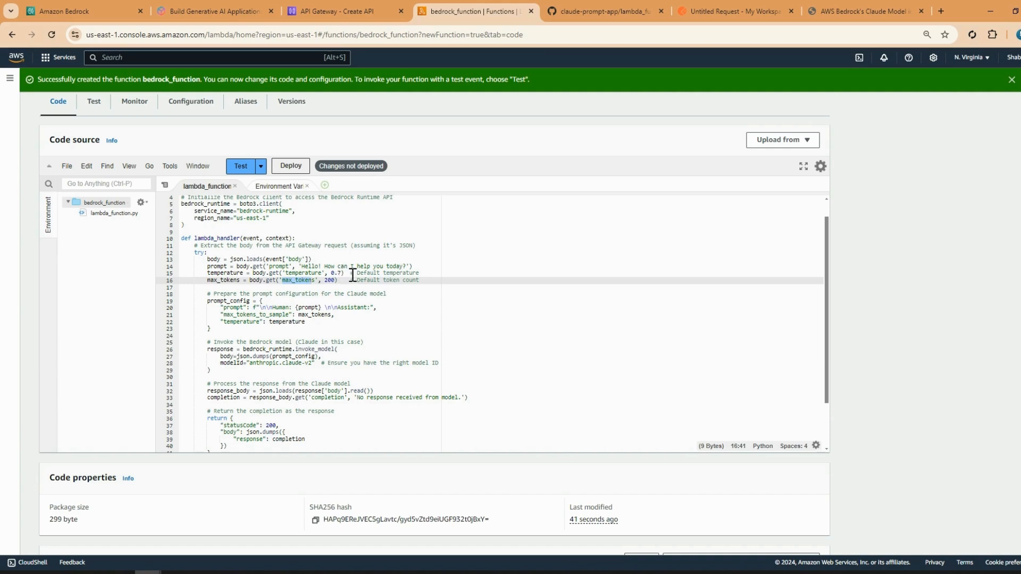
drag(419, 280, 280, 275)
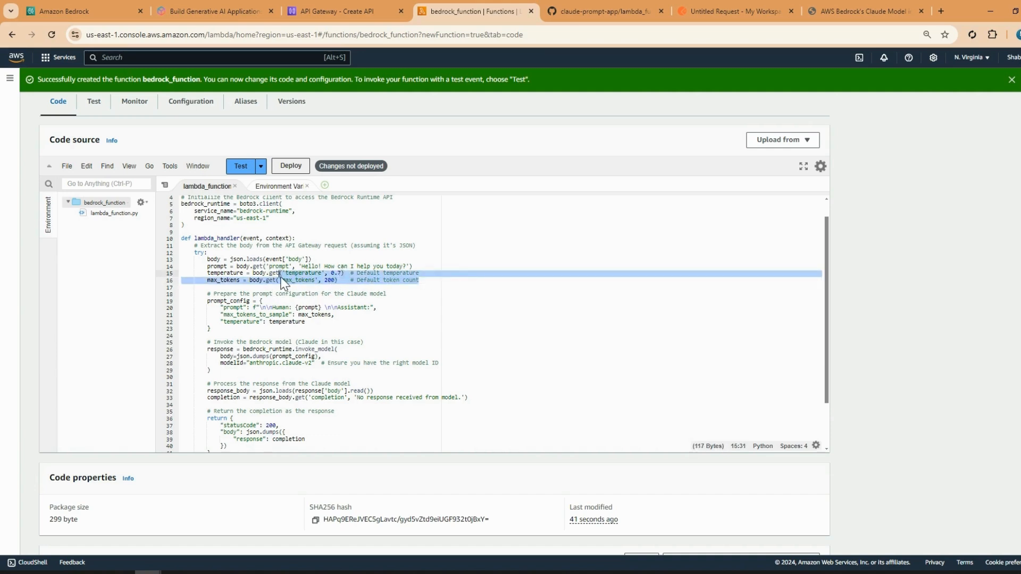
drag(305, 322, 202, 302)
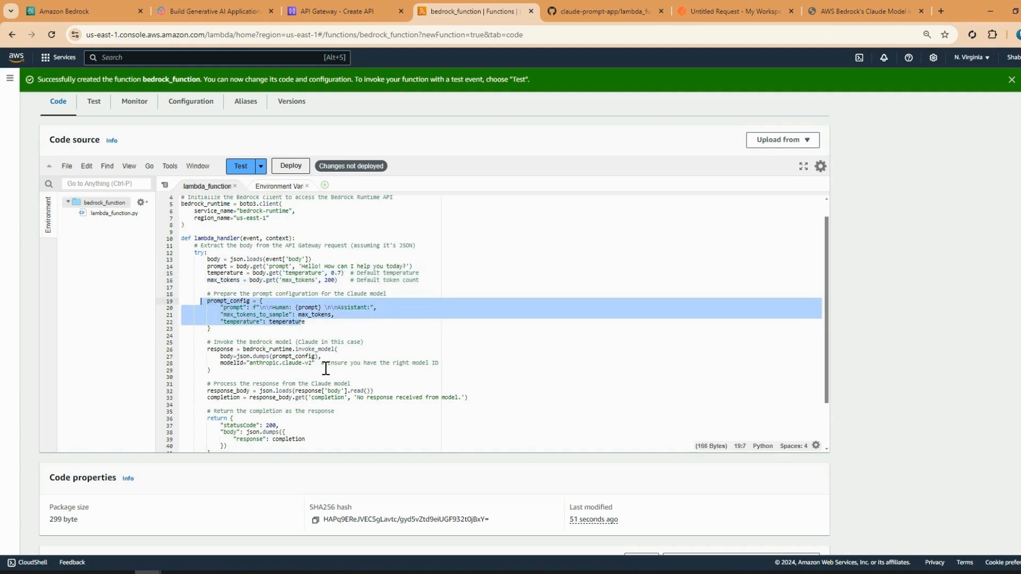
drag(312, 366, 180, 354)
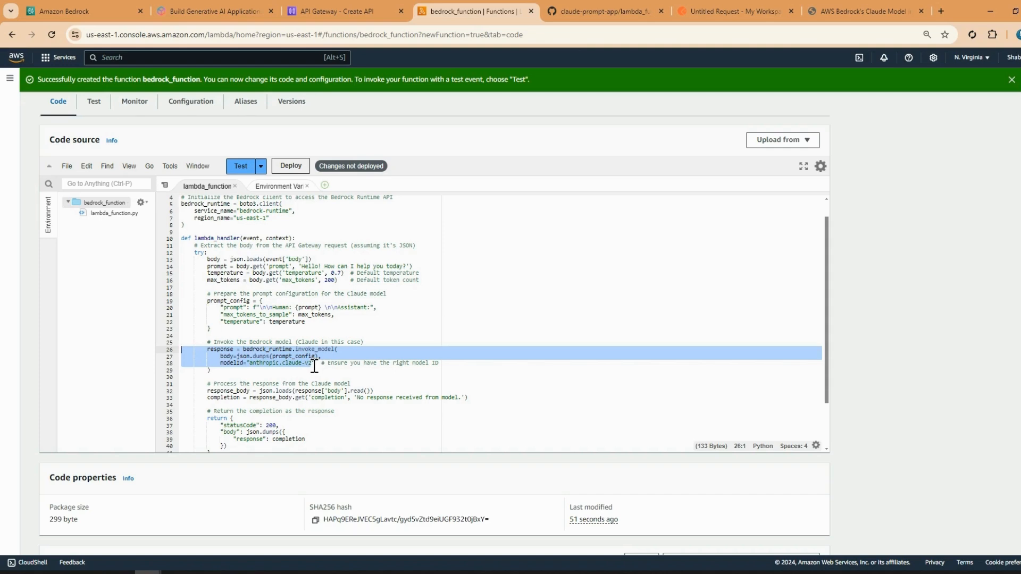
- Examine the rest of the handler code, covering response processing, the returned completion and the exception handling
scroll(314, 366, down, 1)
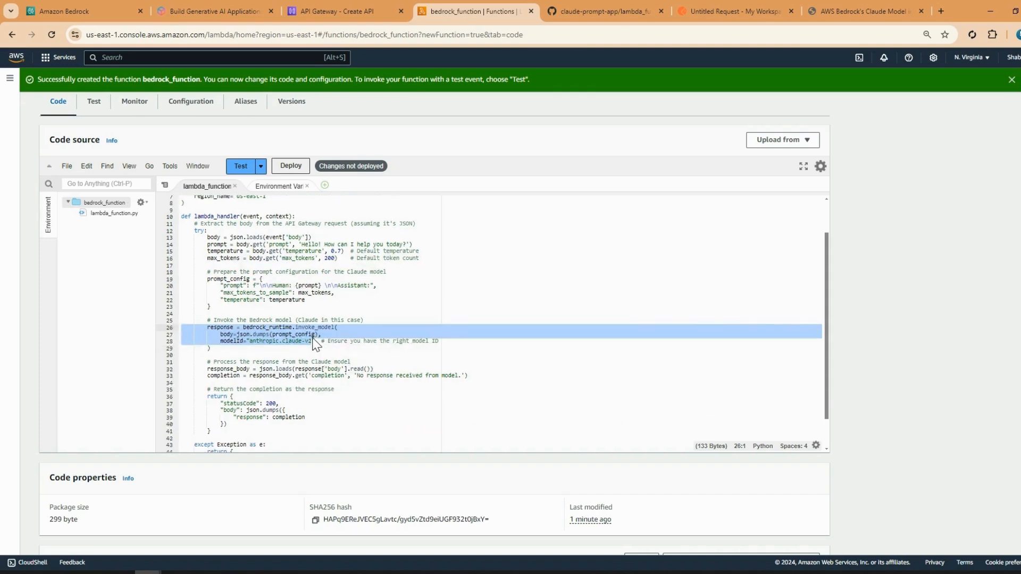
scroll(312, 323, down, 1)
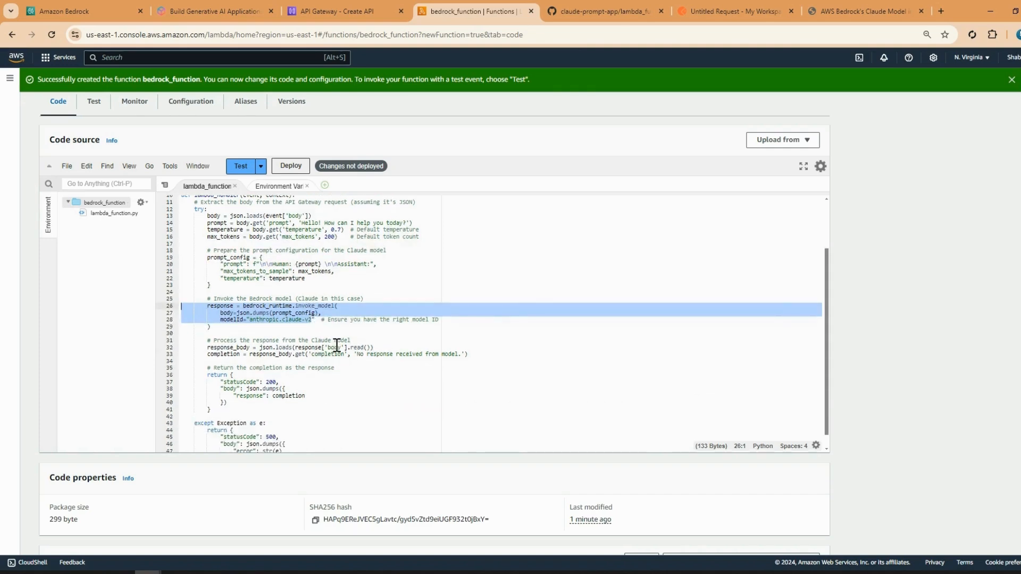
scroll(302, 391, down, 1)
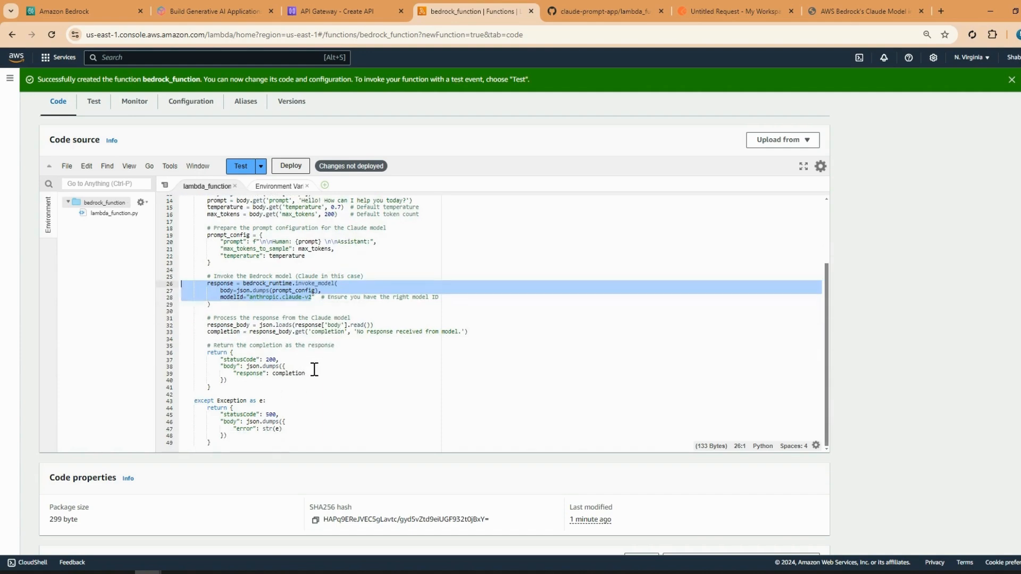
drag(311, 380, 190, 351)
drag(276, 433, 223, 394)
drag(288, 332, 198, 322)
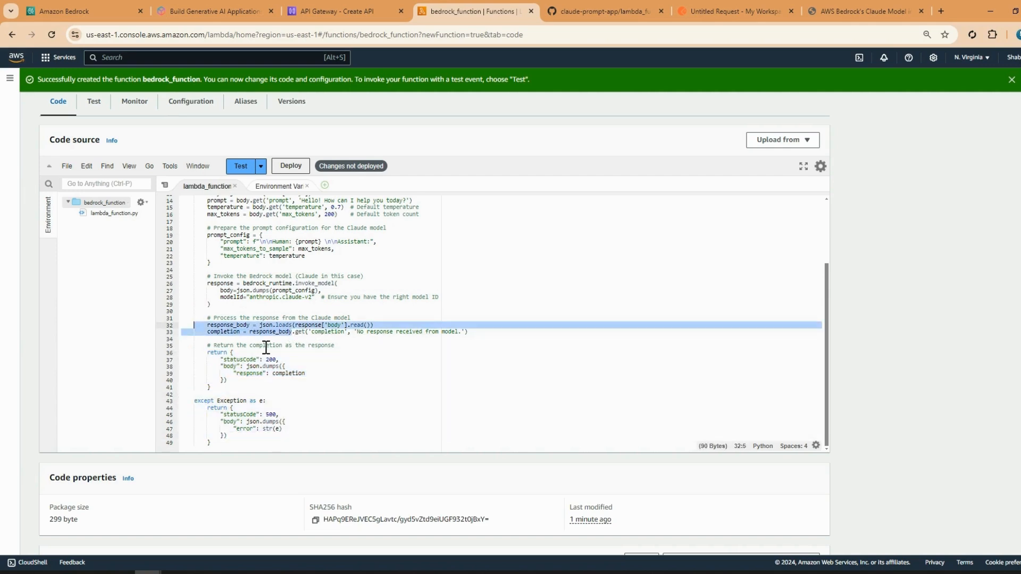
drag(253, 382, 164, 353)
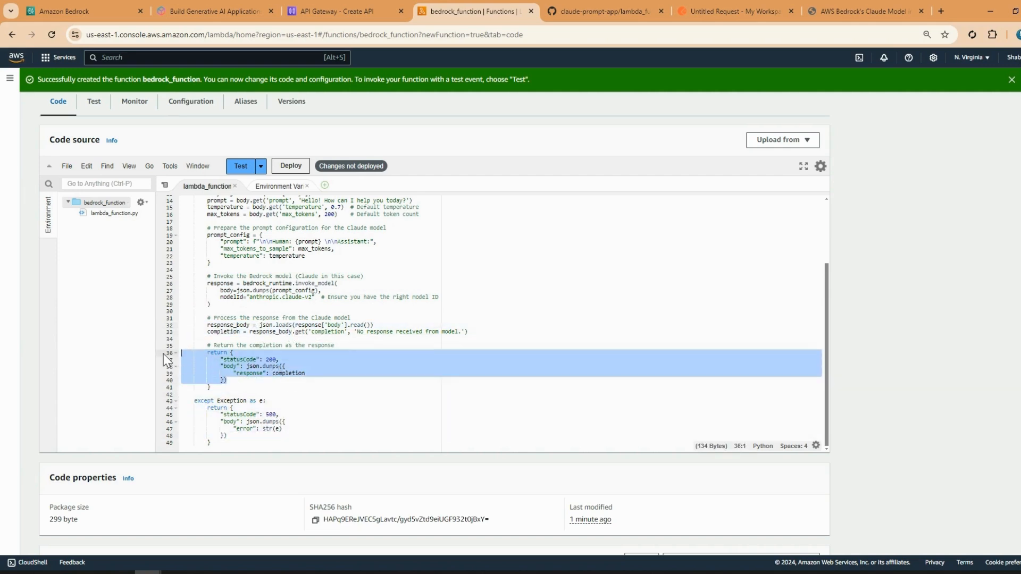
click(310, 374)
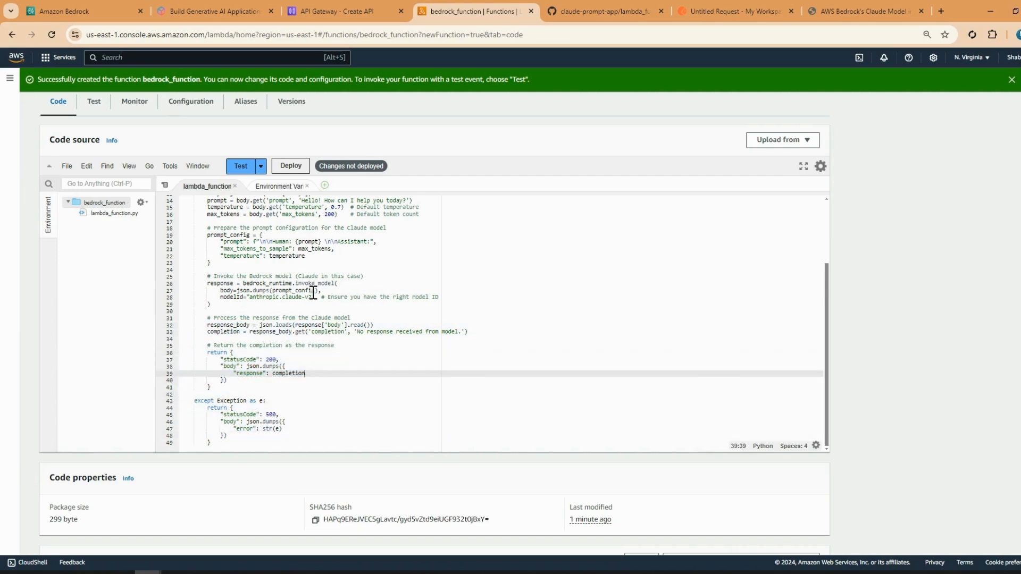
- Deploy the updated code of bedrock_function
scroll(315, 277, up, 1)
click(291, 169)
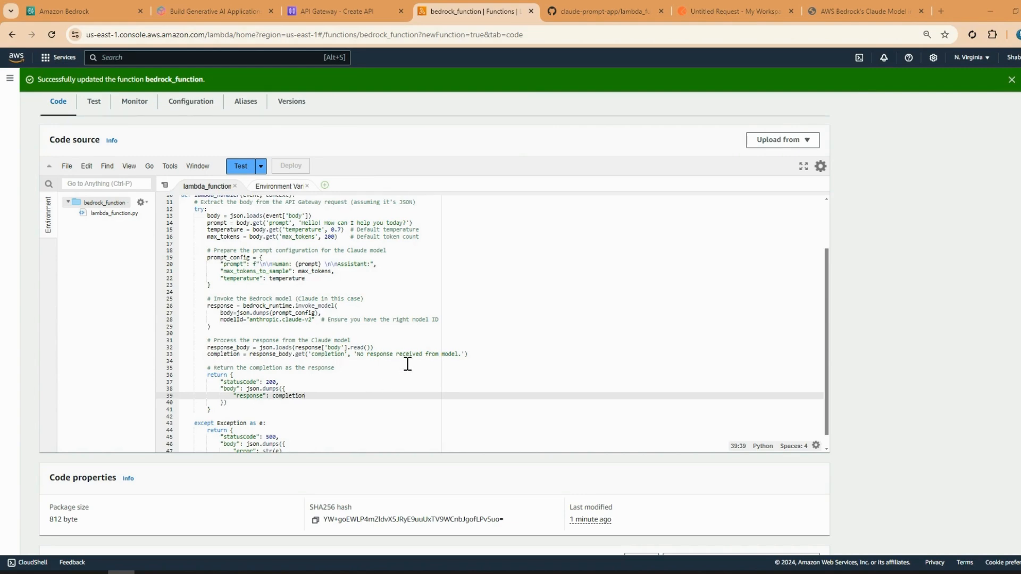
scroll(401, 367, up, 5)
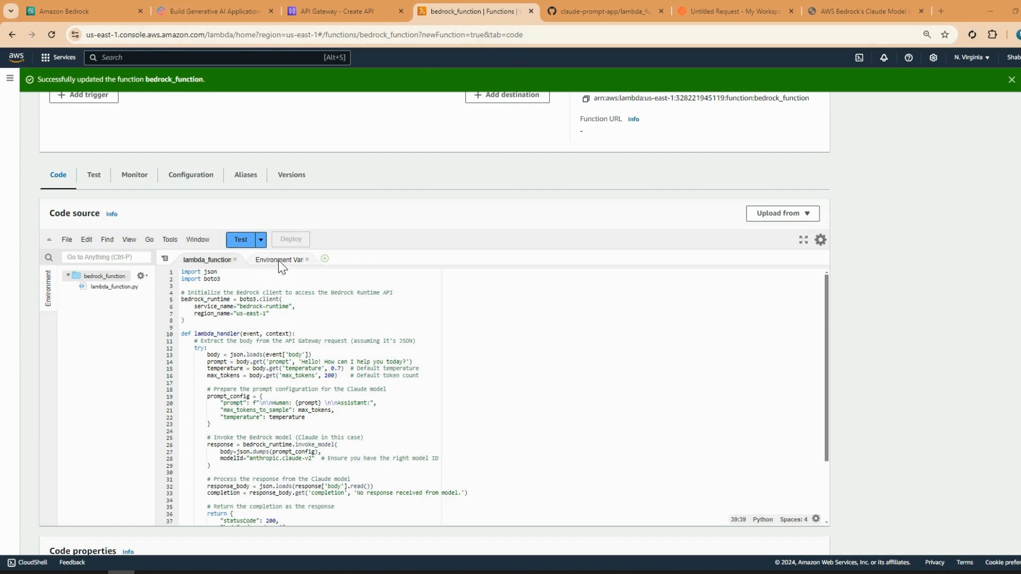
scroll(281, 266, up, 3)
- Duplicate the browser tab of bedrock_function and open the IAM service in the copy
right_click(472, 11)
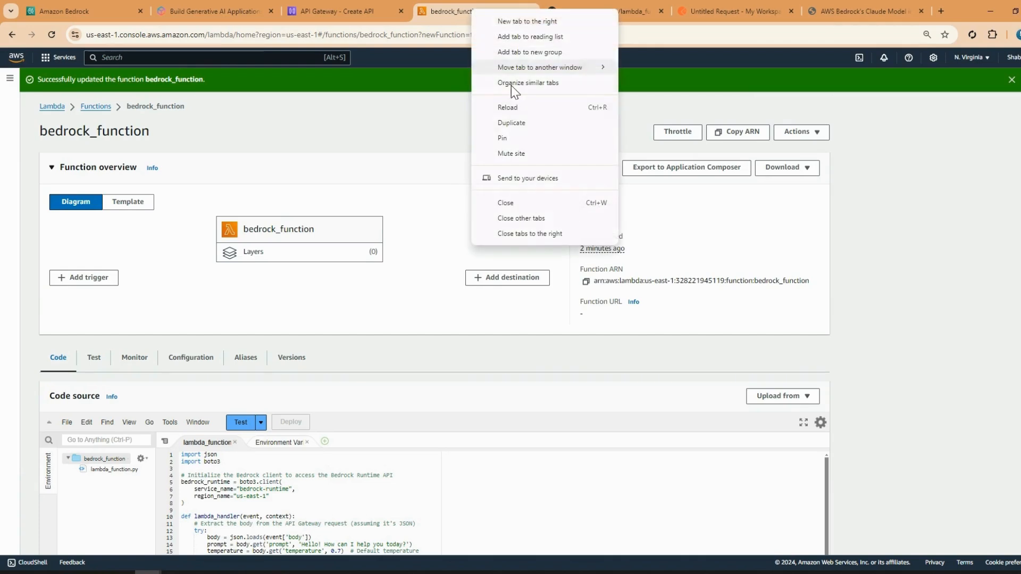
click(513, 117)
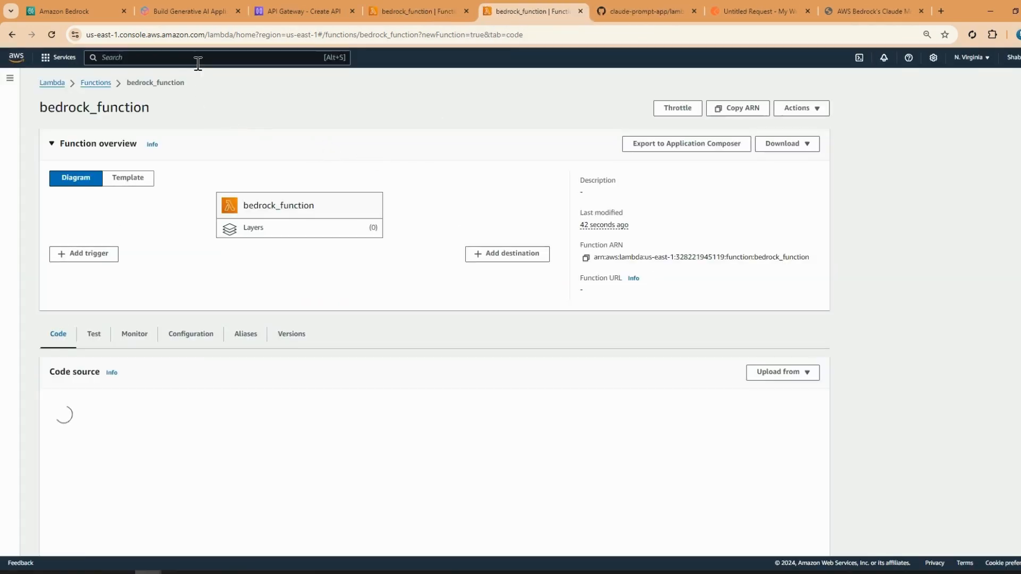
click(197, 61)
text(IAM)
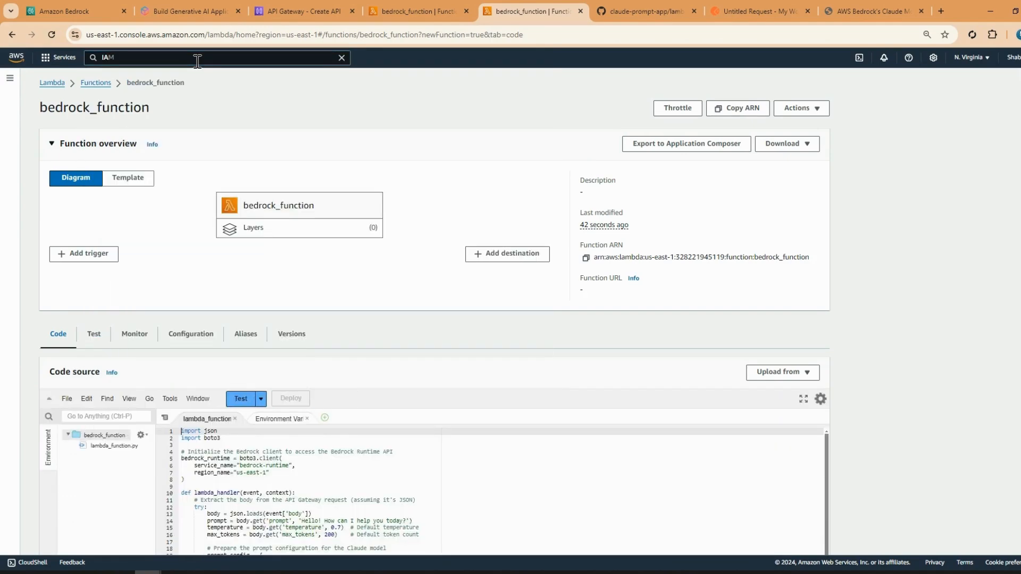
key(Return)
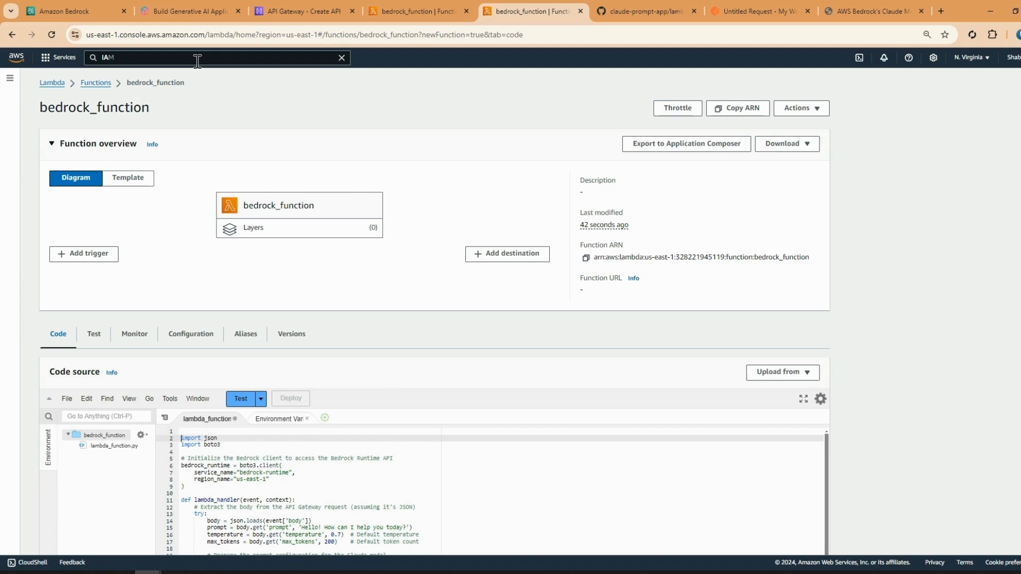
click(197, 61)
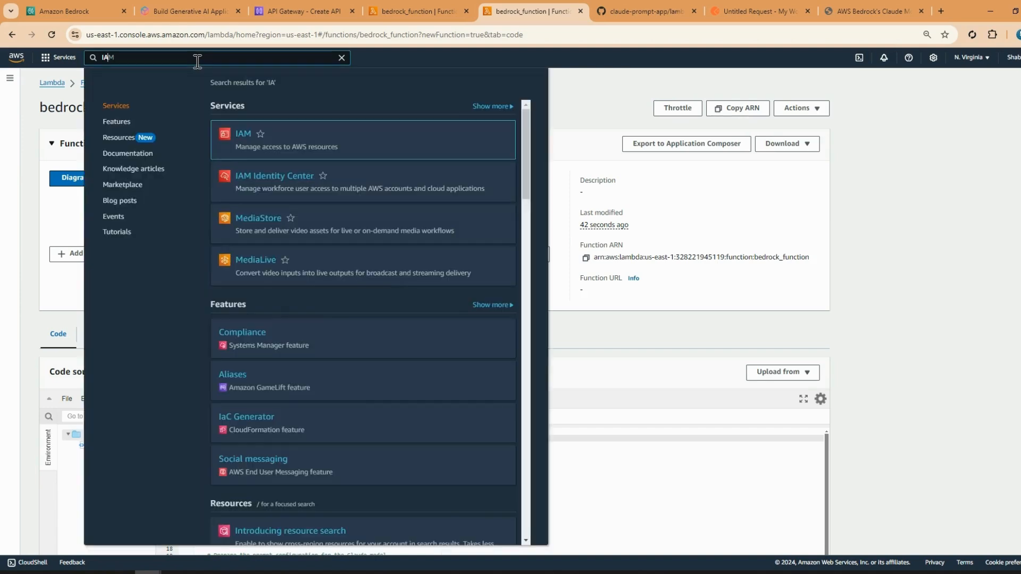
click(242, 136)
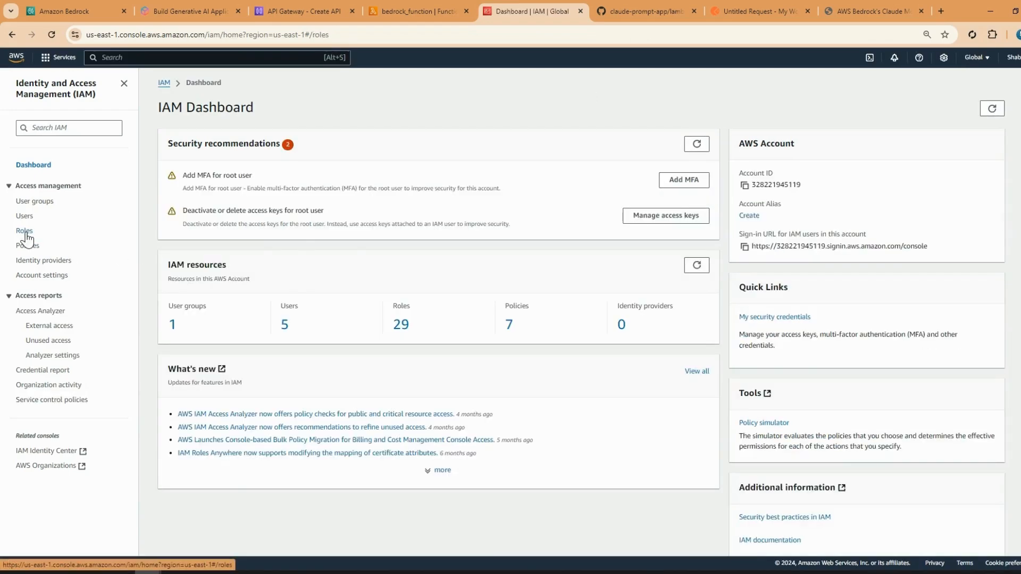
- Open the IAM roles list and search it for "lambda"
click(31, 232)
click(245, 144)
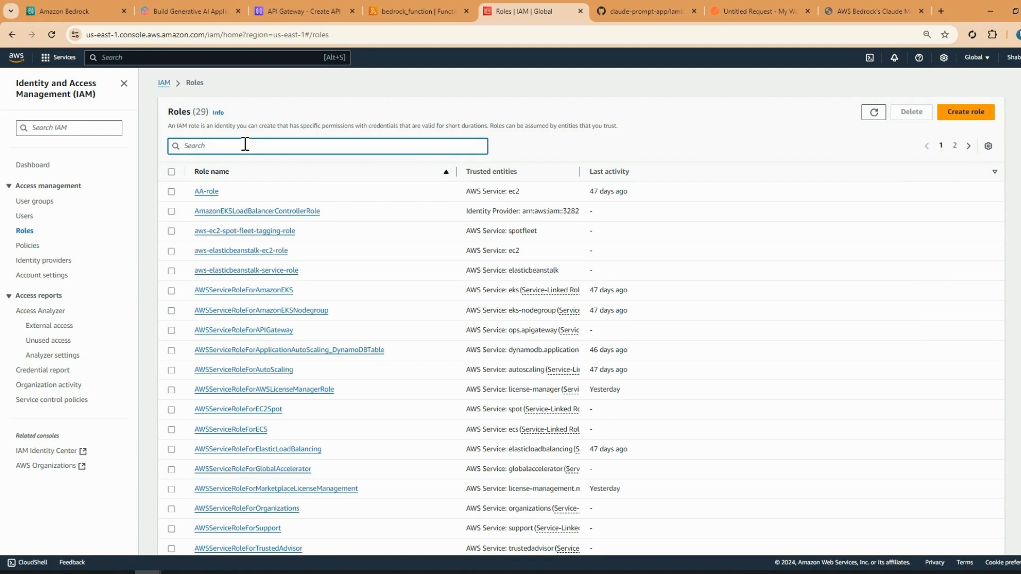
text(lambda)
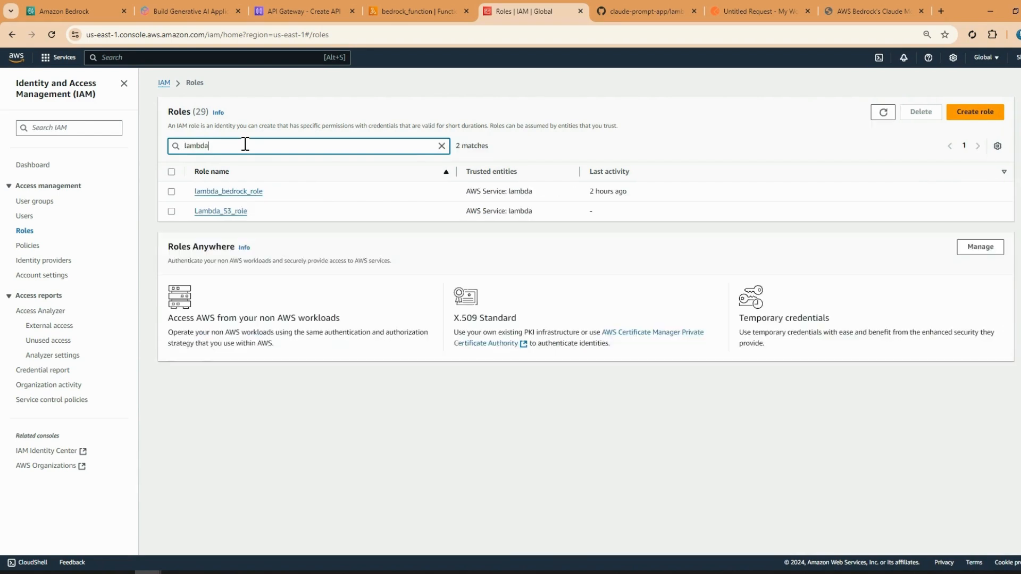
- Open lambda_bedrock_role and examine the permissions policies attached to it
click(245, 197)
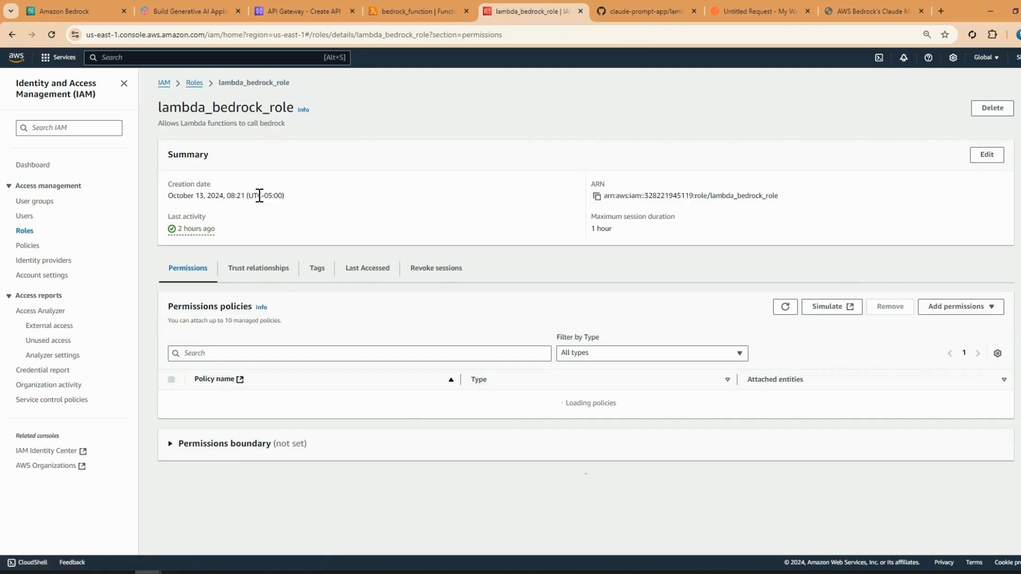
scroll(259, 209, down, 1)
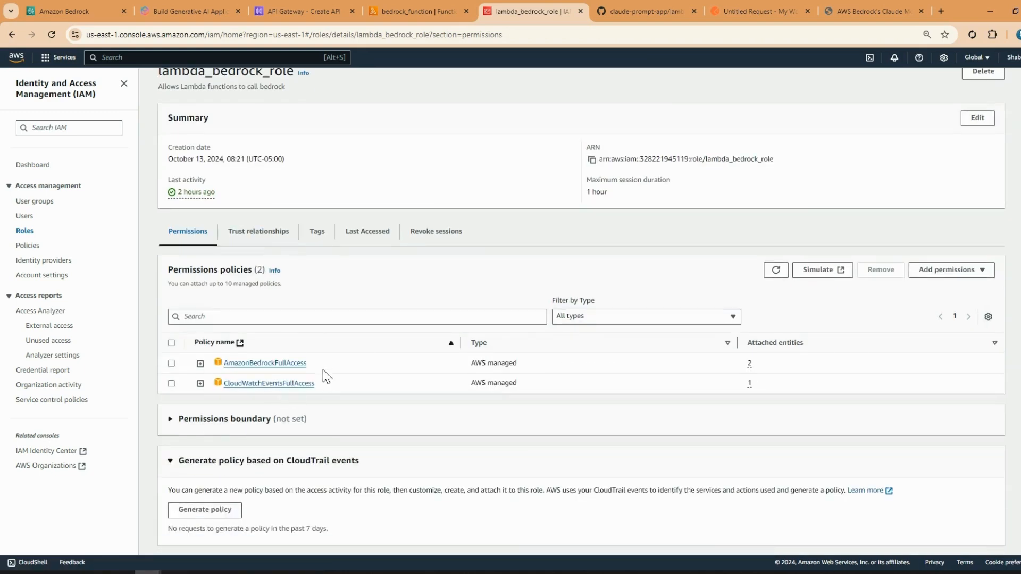
drag(321, 368, 235, 373)
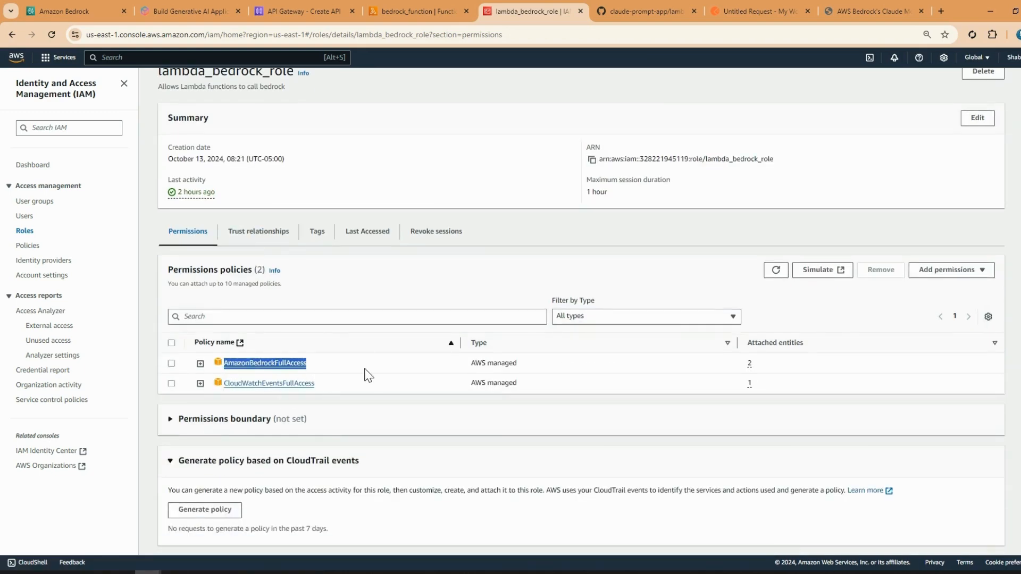
drag(348, 389, 240, 389)
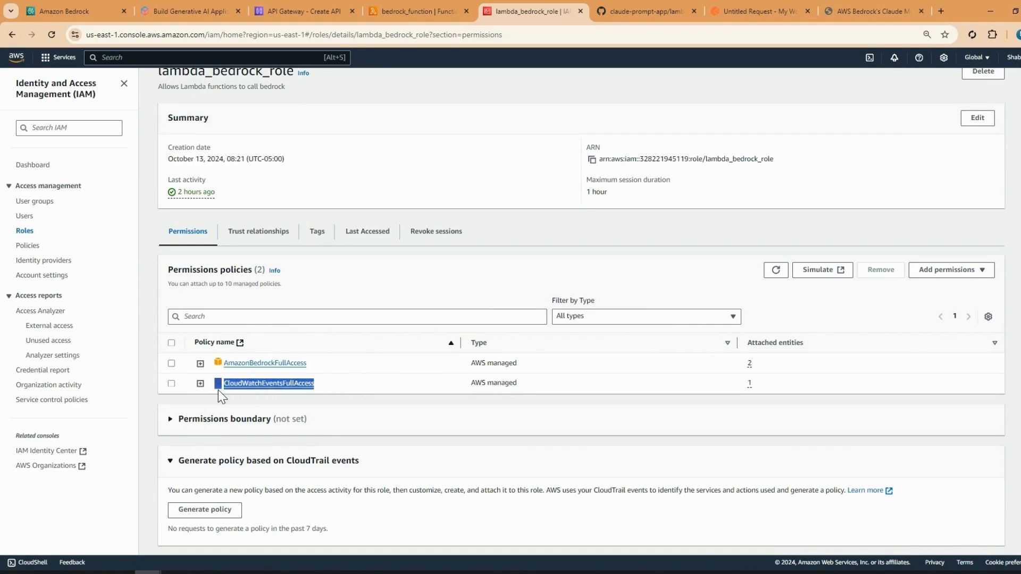
click(351, 414)
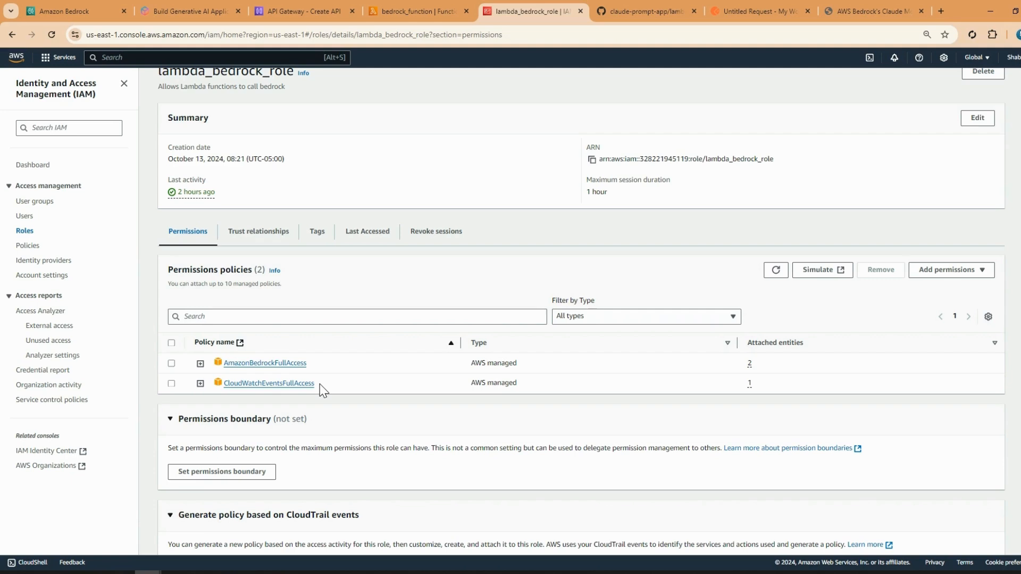
scroll(337, 369, up, 1)
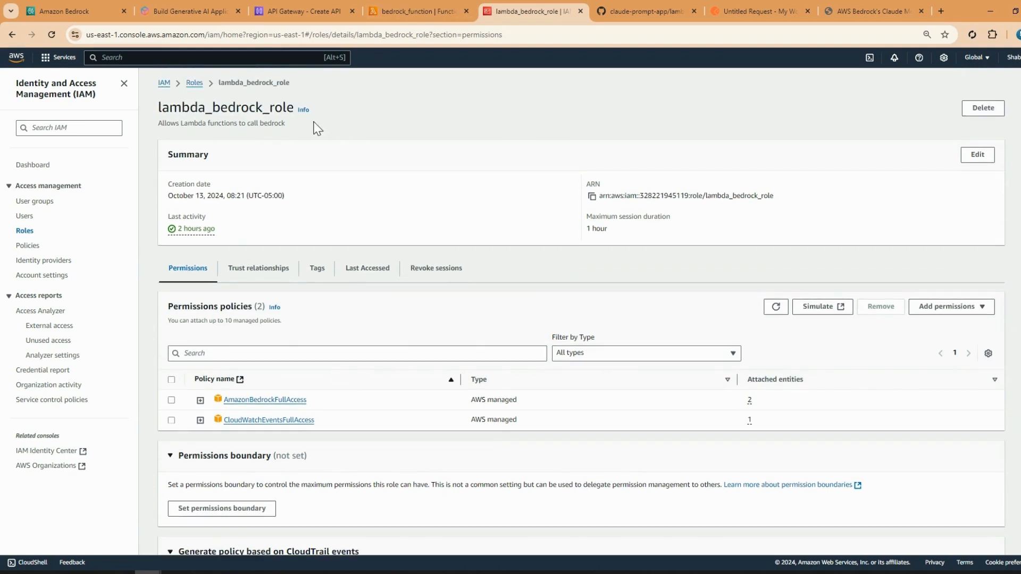
- Change the execution role of bedrock_function to the existing role lambda_bedrock_role and save the settings
click(426, 2)
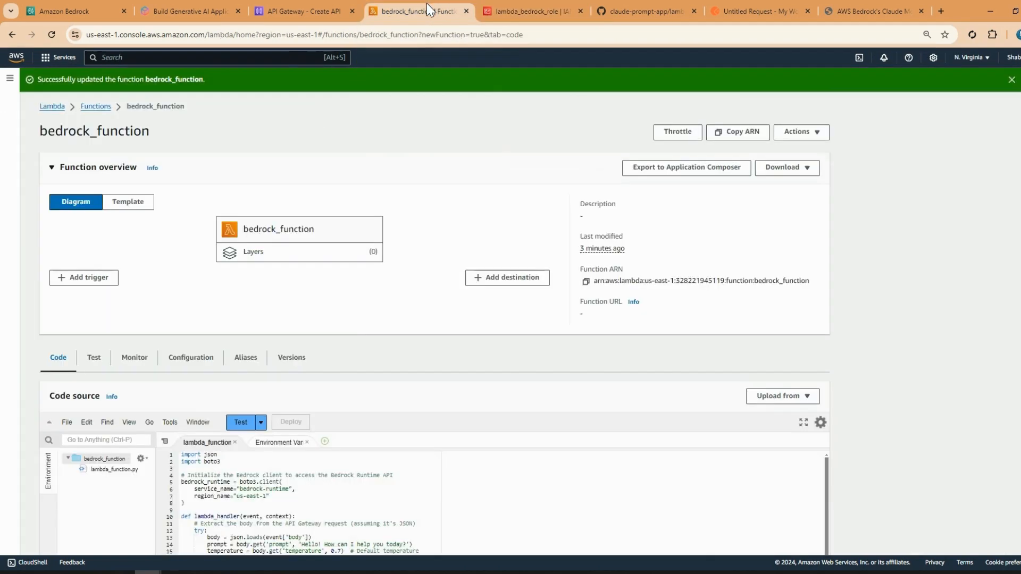
scroll(357, 331, down, 1)
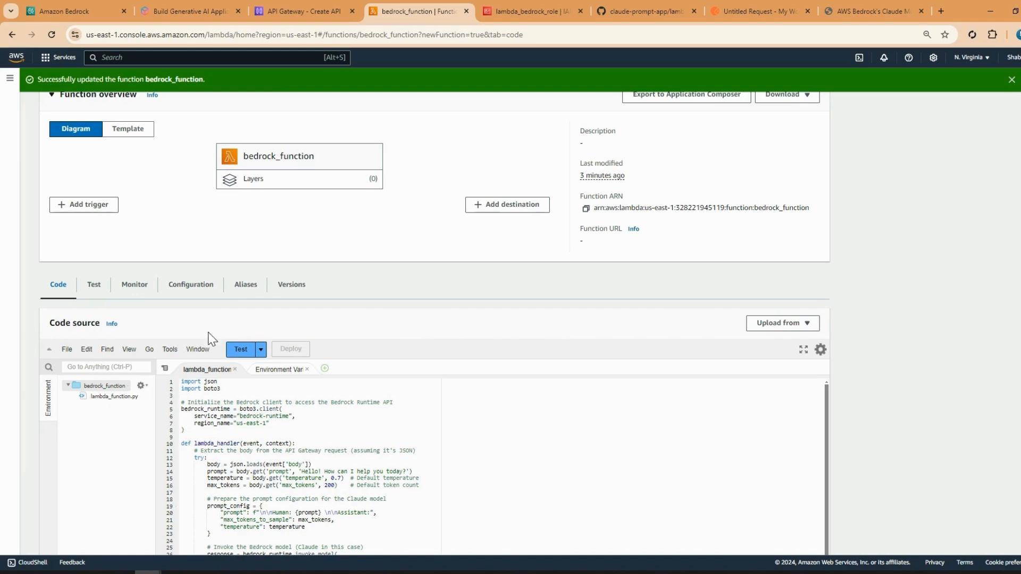
click(191, 287)
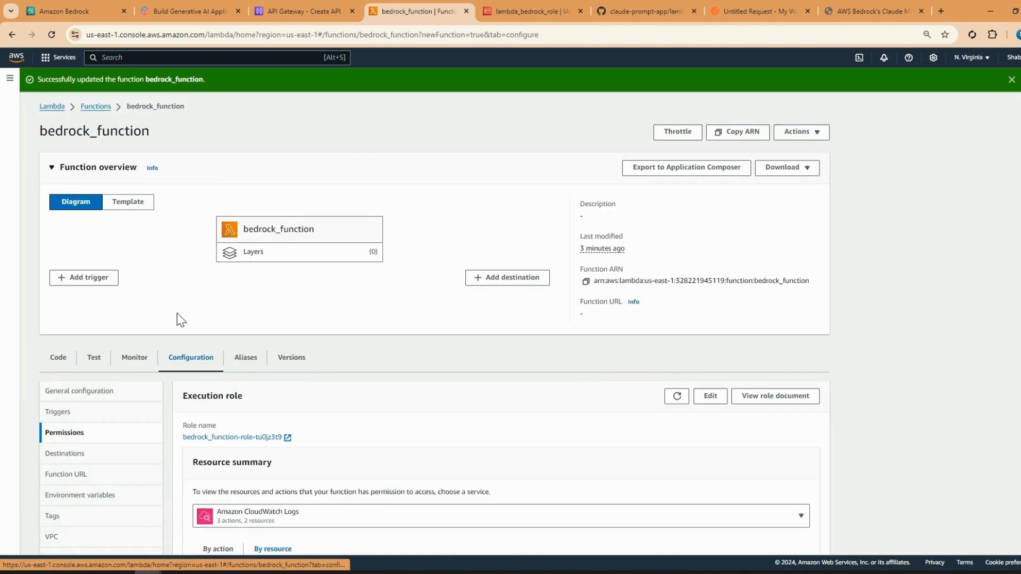
scroll(97, 411, down, 2)
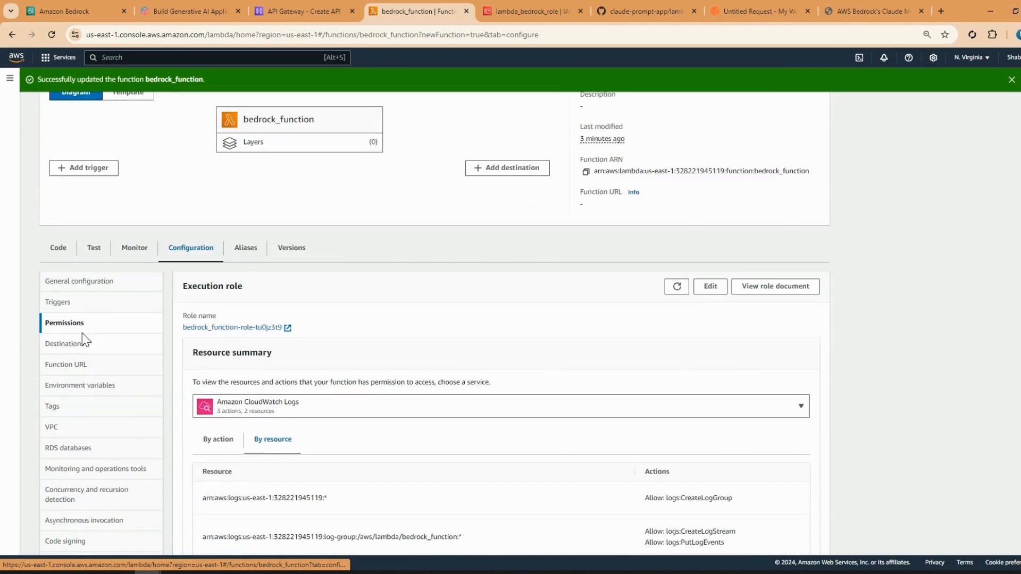
click(715, 288)
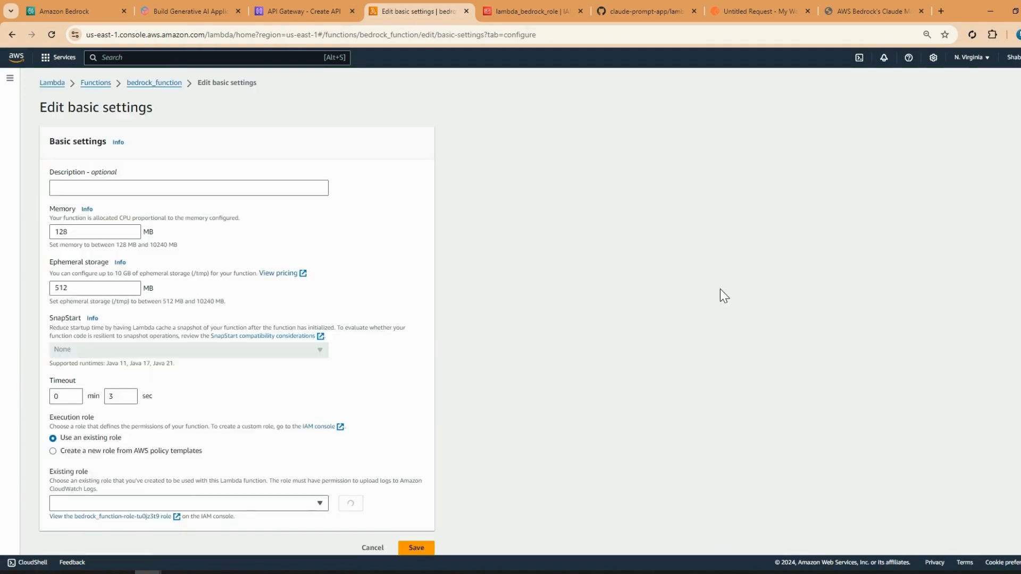
scroll(245, 390, down, 1)
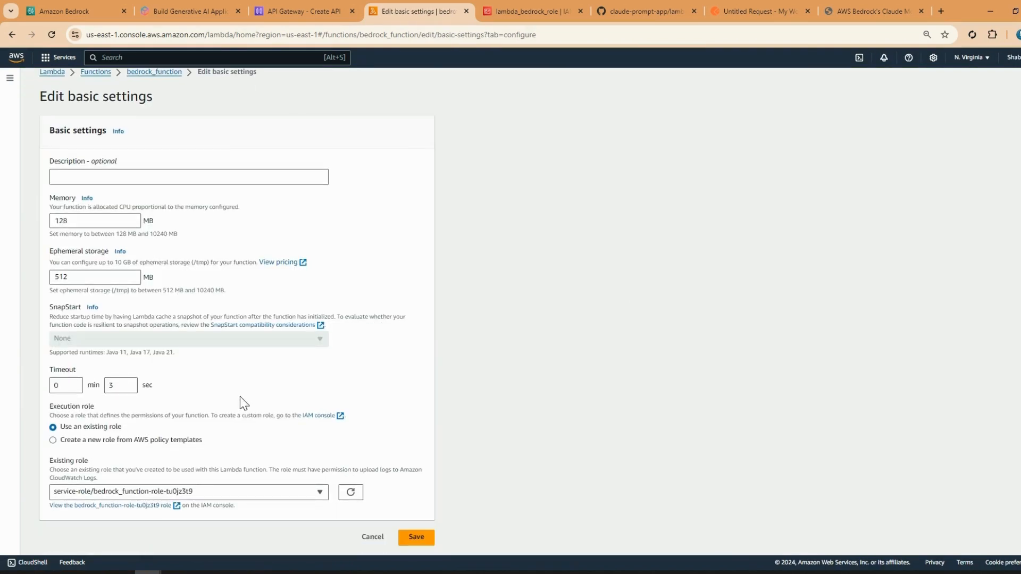
click(209, 494)
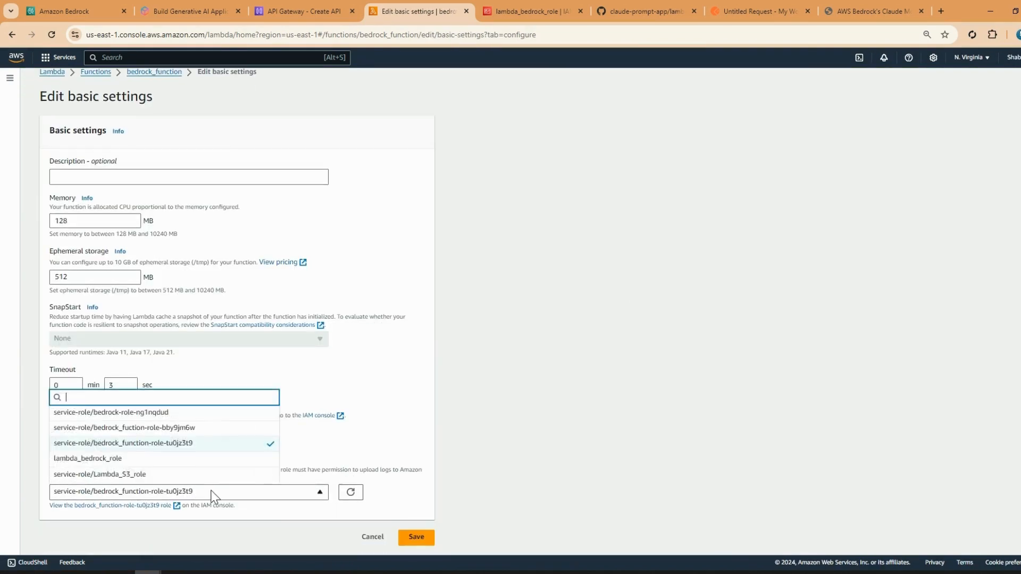
click(141, 459)
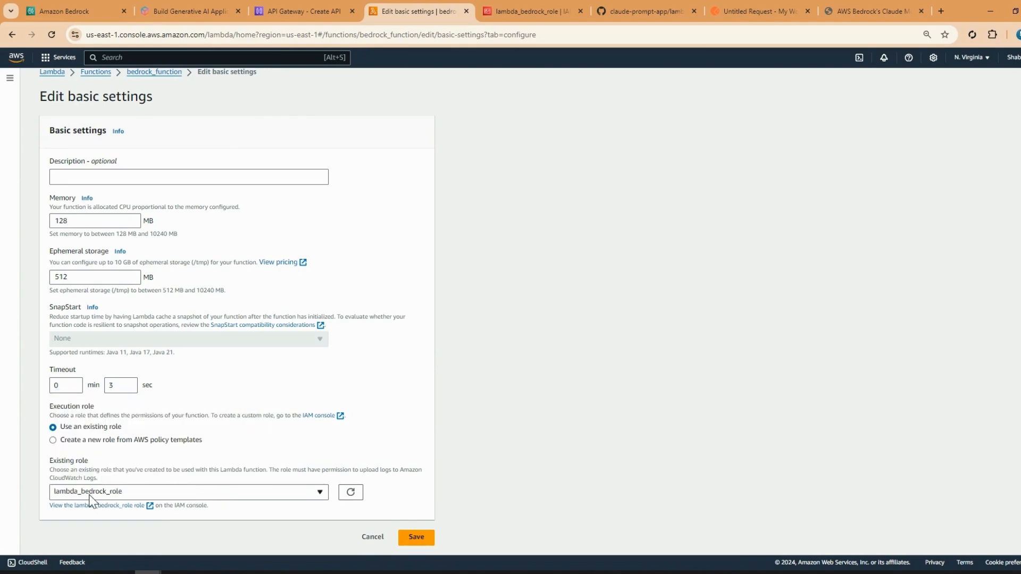
click(416, 538)
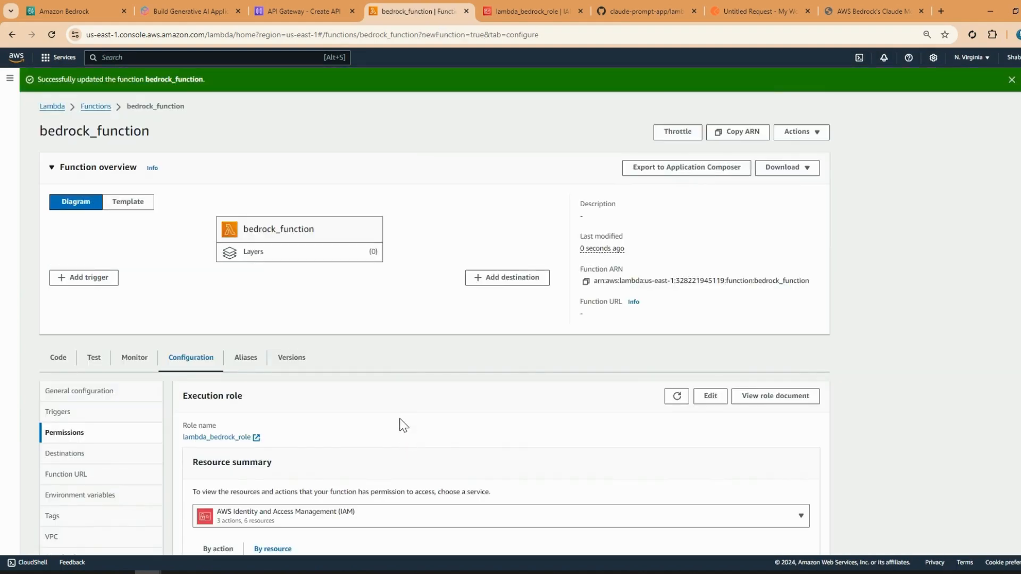
- Set the timeout of bedrock_function to 10 seconds in its general configuration and save
scroll(403, 425, down, 1)
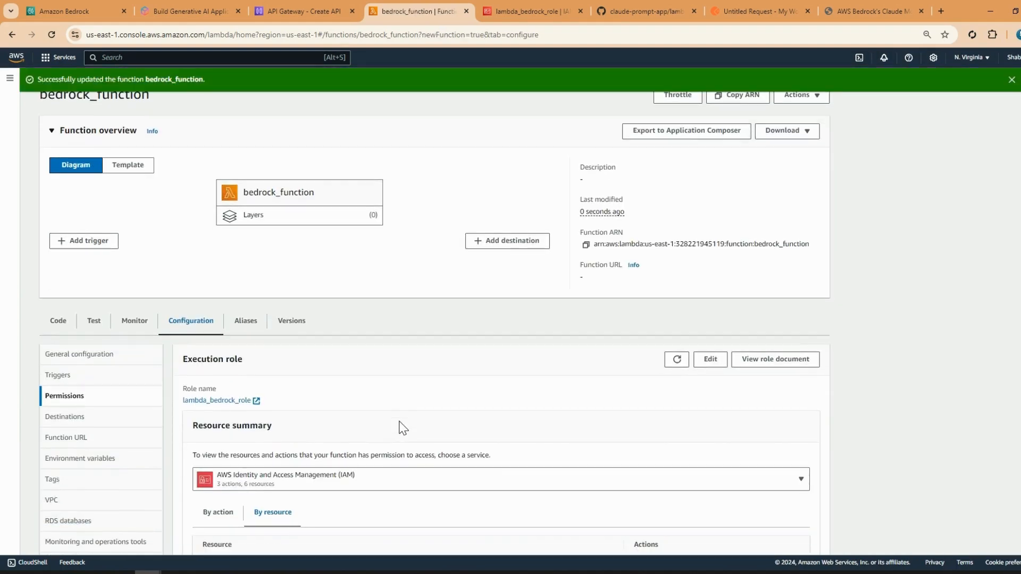
click(113, 355)
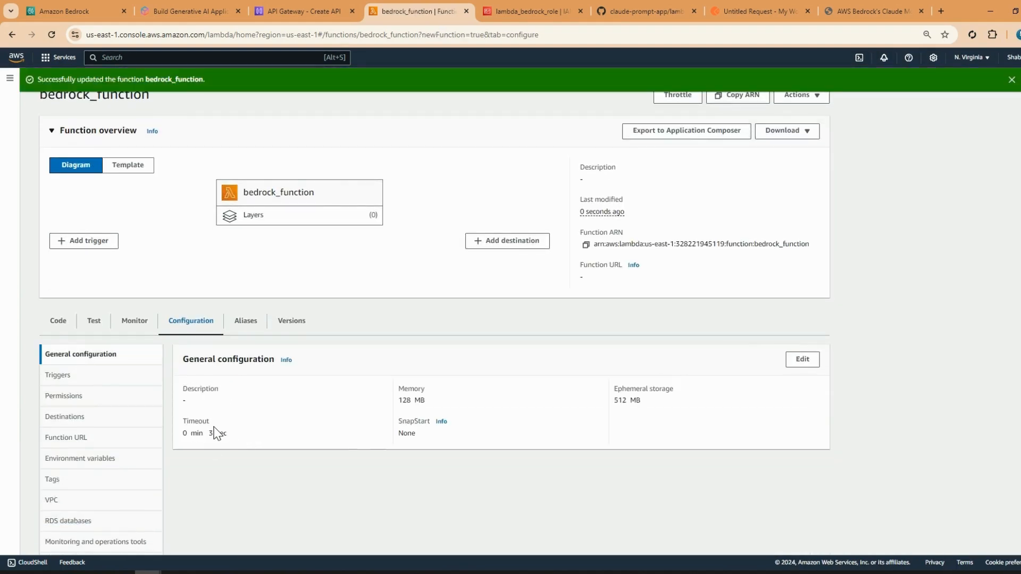
drag(216, 433, 183, 421)
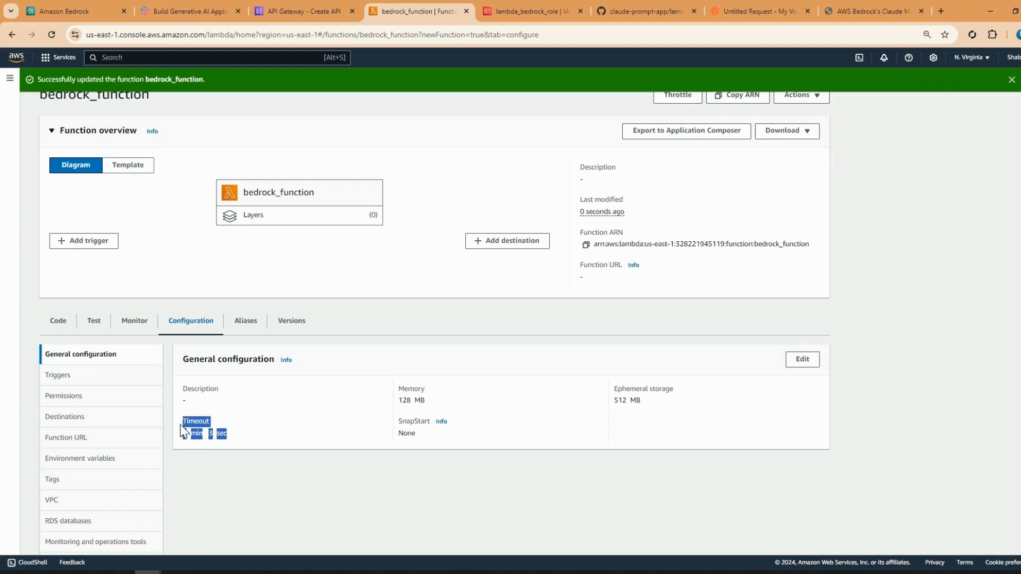
click(235, 435)
scroll(250, 464, up, 1)
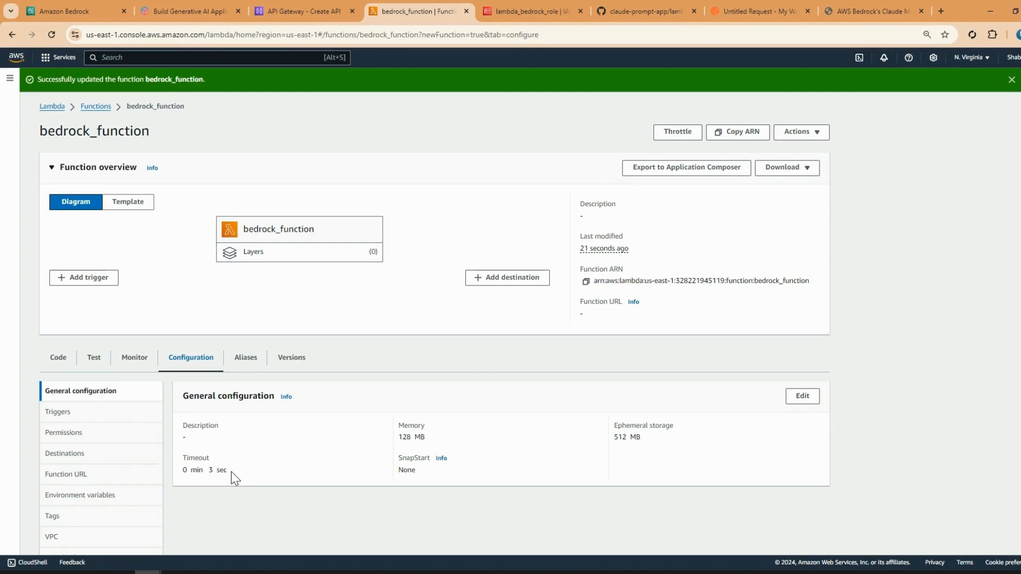
drag(231, 472, 208, 471)
click(792, 398)
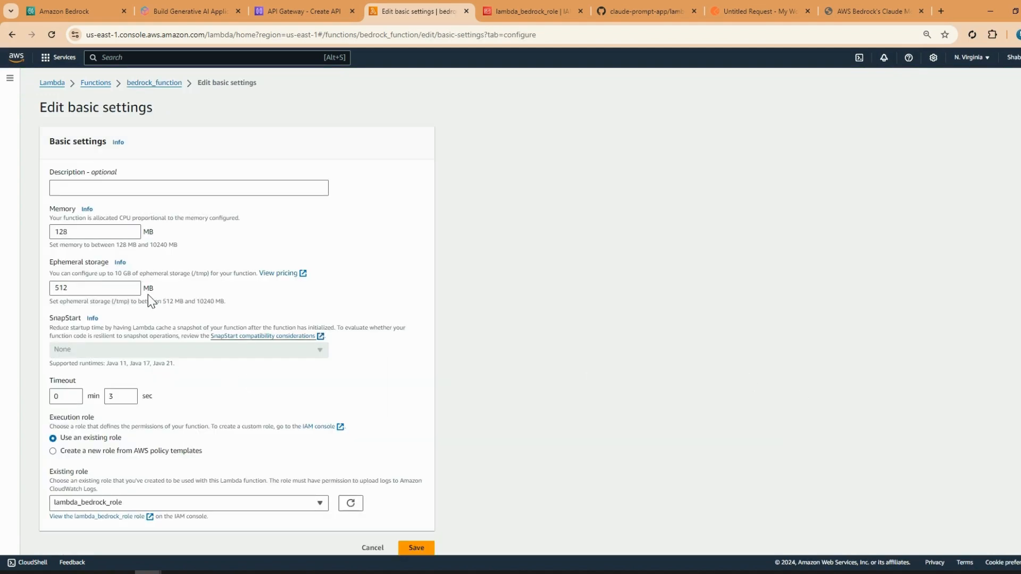
click(115, 396)
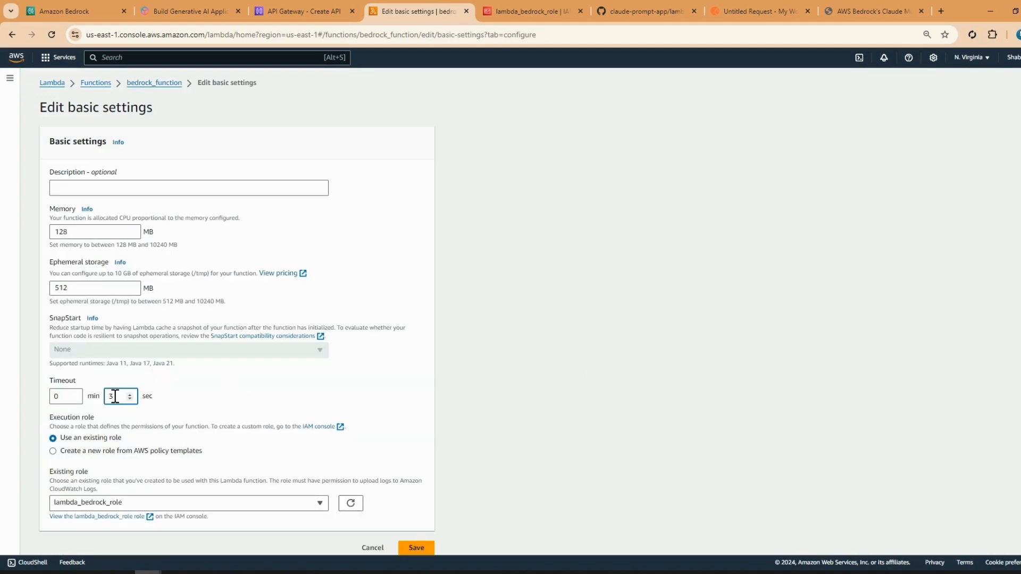
key(BackSpace)
text(10)
click(424, 552)
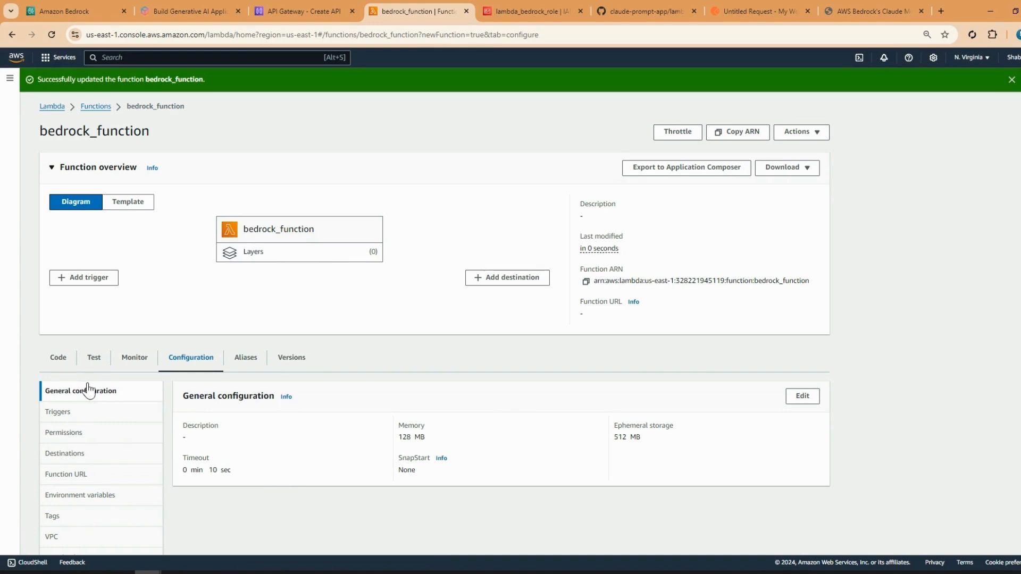
- Review the configuration of bedrock_function, checking the execution role's permissions, the resource-based policy statements and the timeout
click(58, 357)
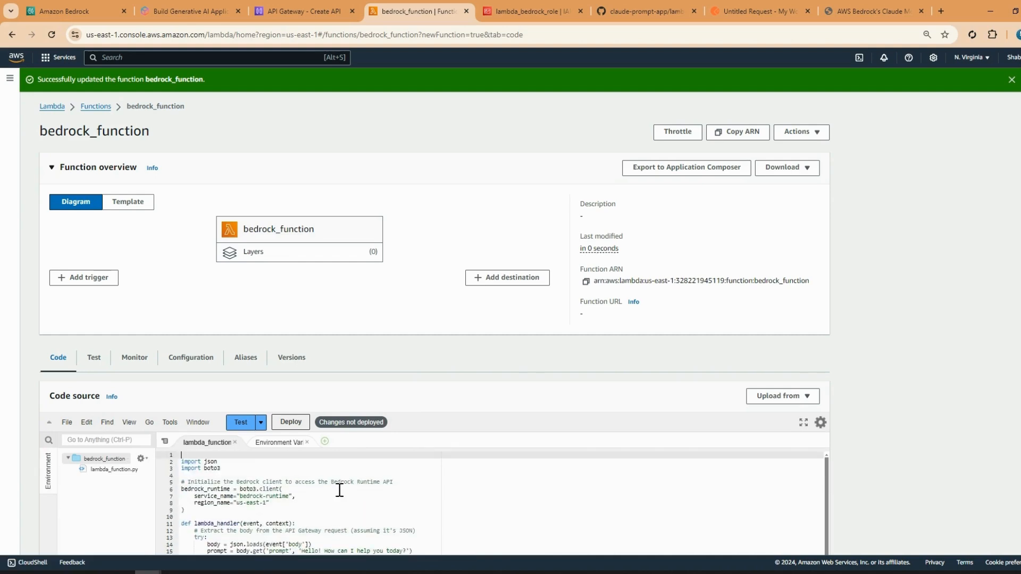
click(195, 362)
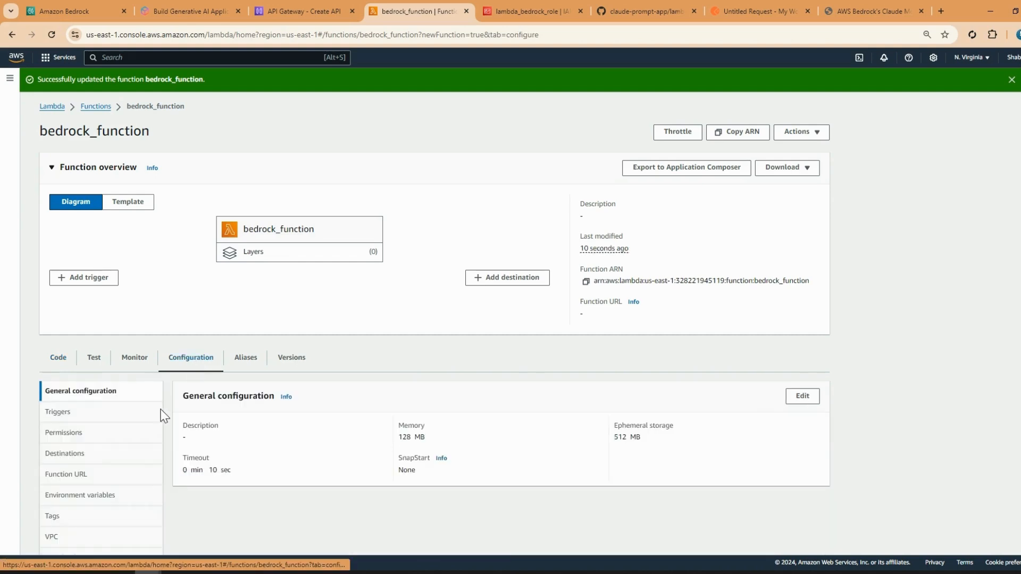
click(72, 434)
scroll(420, 487, down, 5)
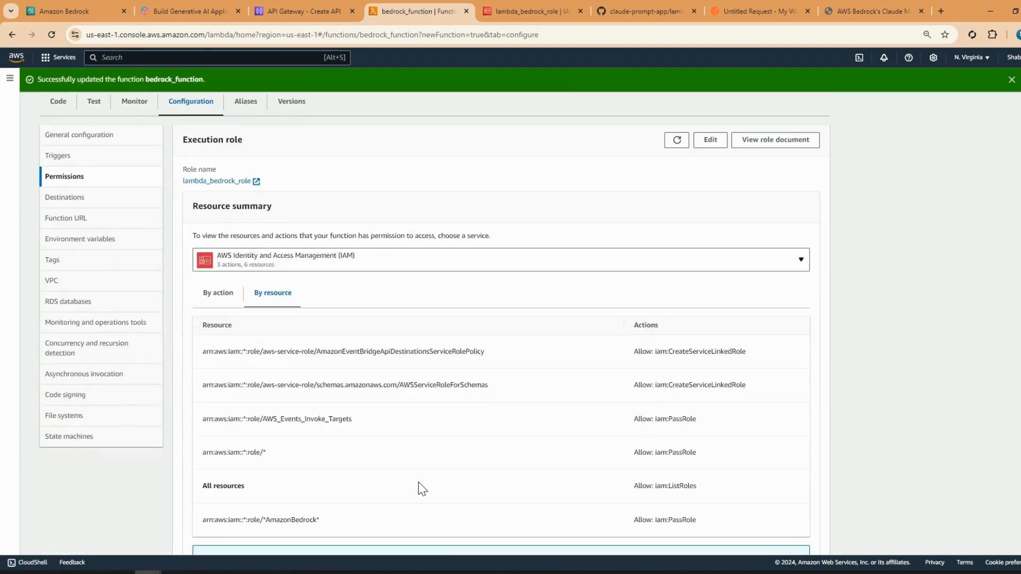
scroll(420, 488, down, 5)
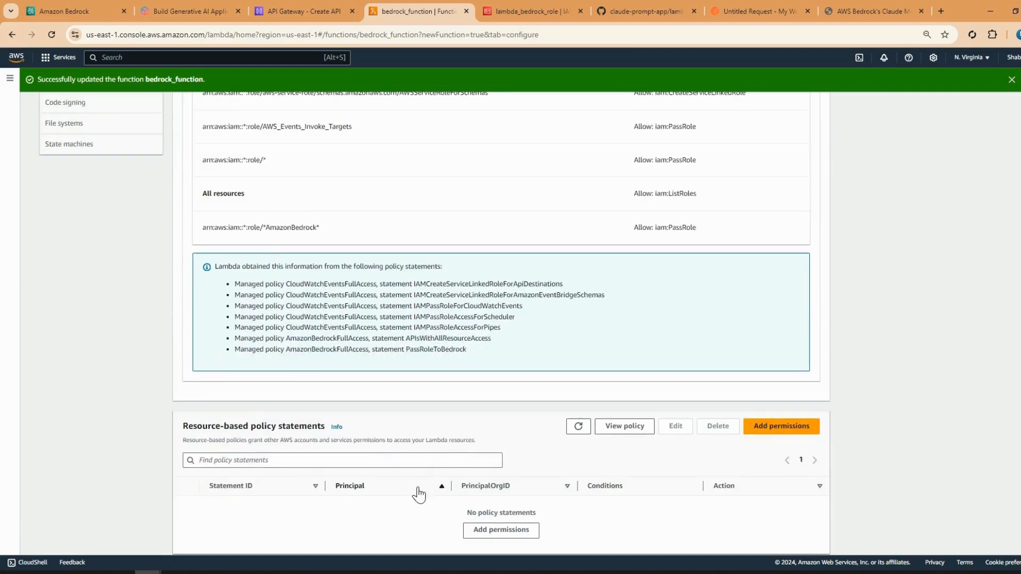
scroll(330, 388, up, 10)
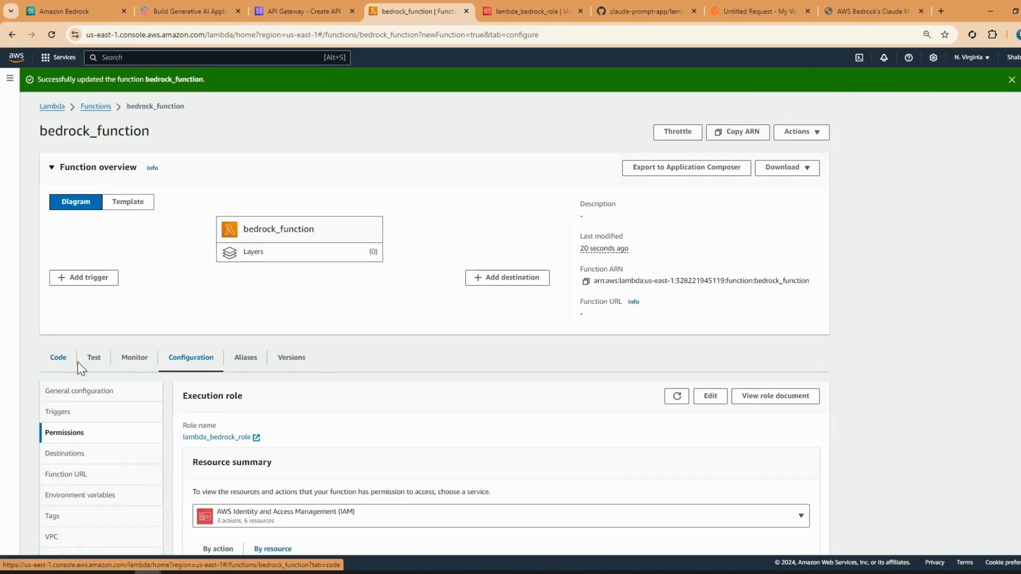
click(81, 394)
drag(233, 473, 203, 470)
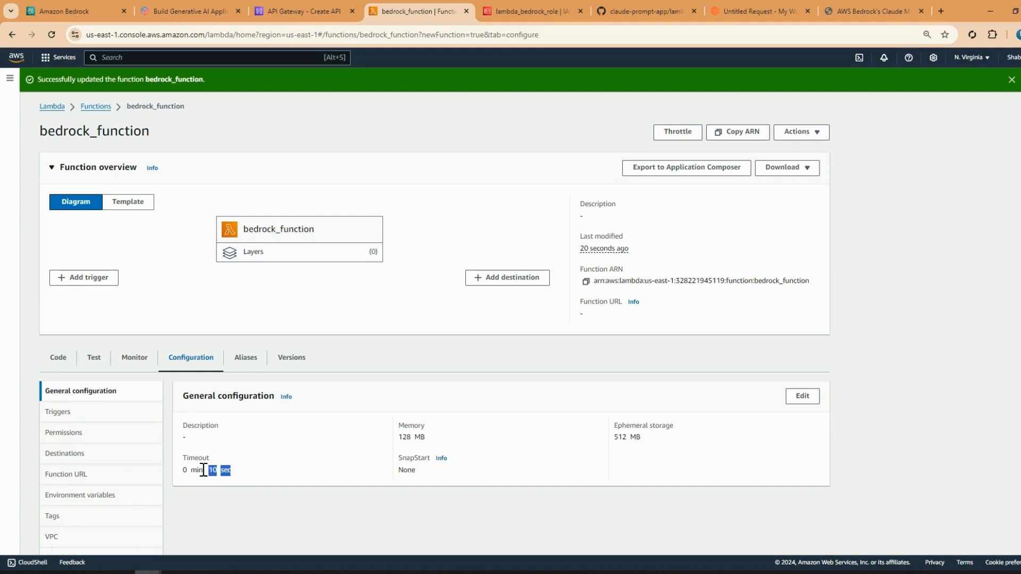
click(276, 500)
- Start building an HTTP API in API Gateway and name it bedrock_api
click(307, 12)
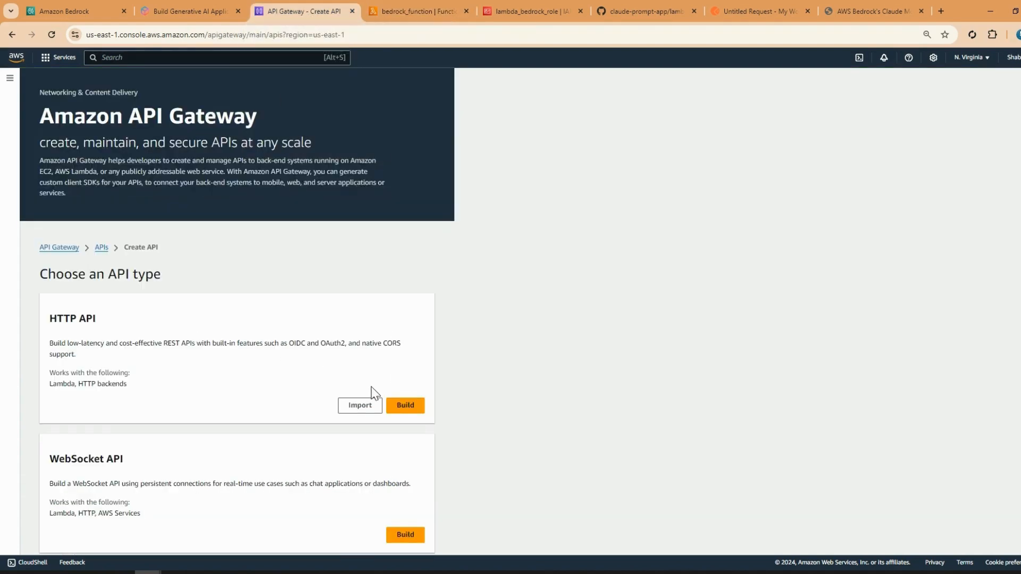
click(407, 407)
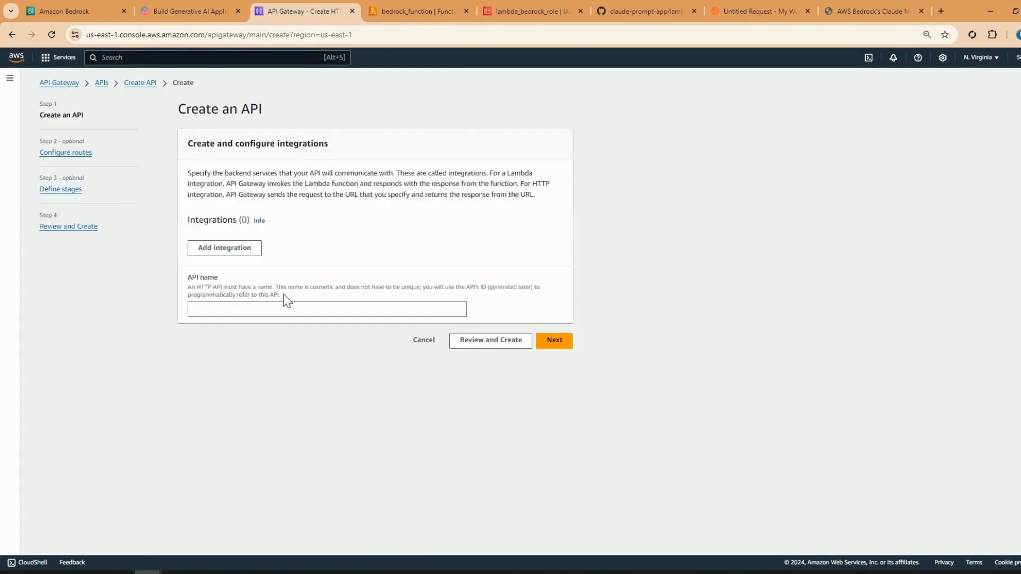
click(207, 310)
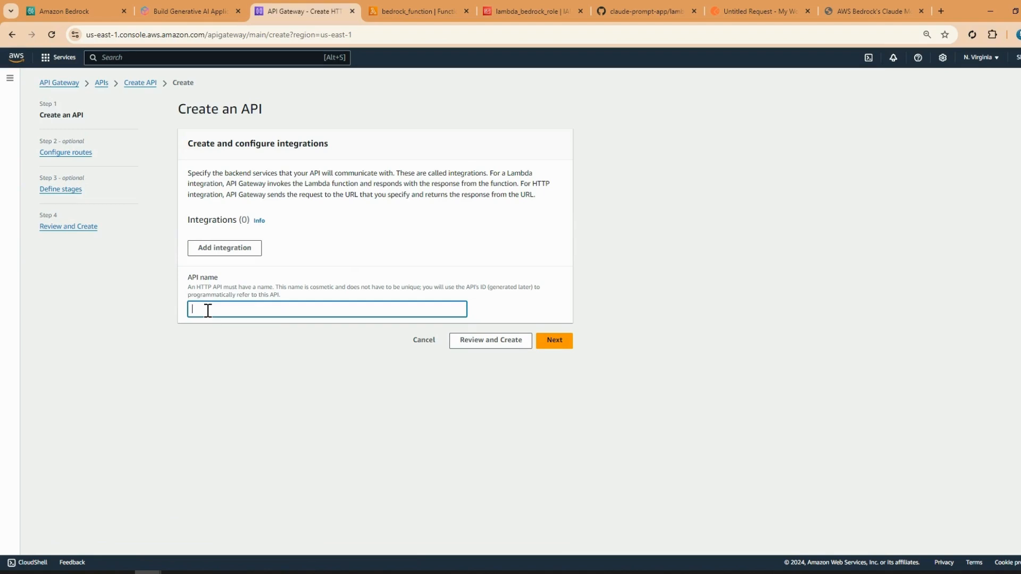
text(bedrock_api)
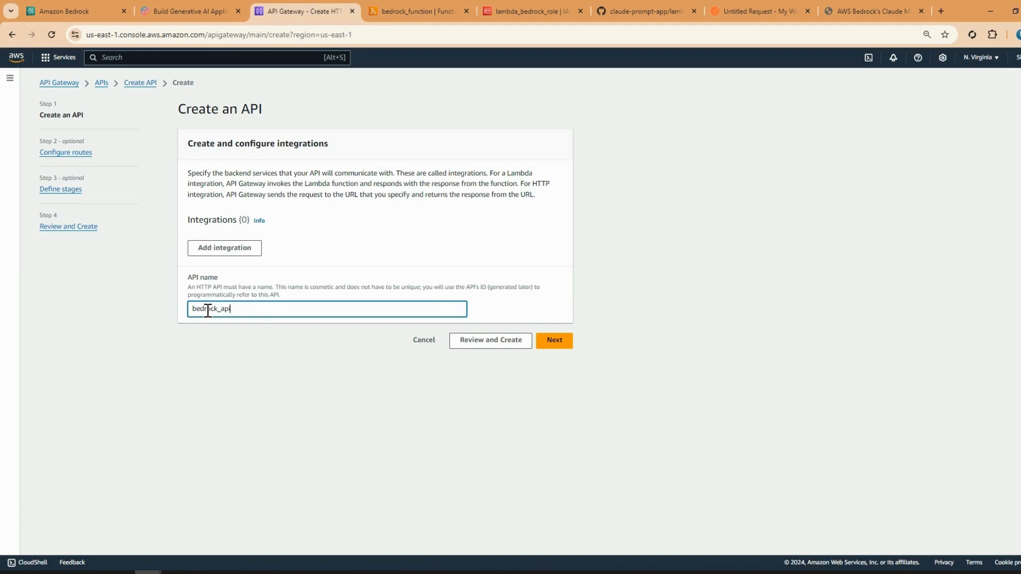
- Add a Lambda integration to bedrock_api and select the Lambda function it invokes
click(250, 249)
click(252, 245)
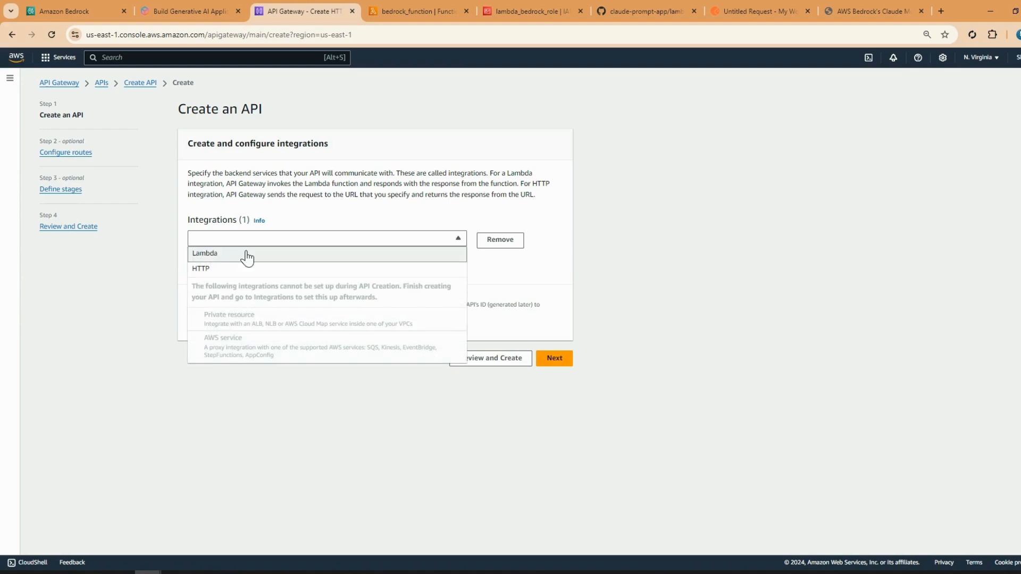
click(246, 254)
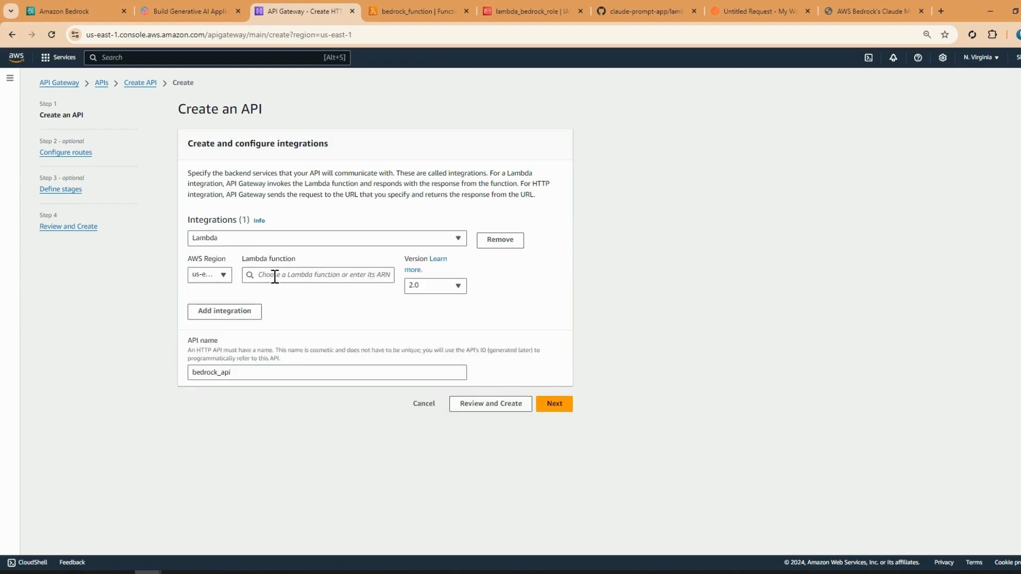
click(275, 274)
click(282, 292)
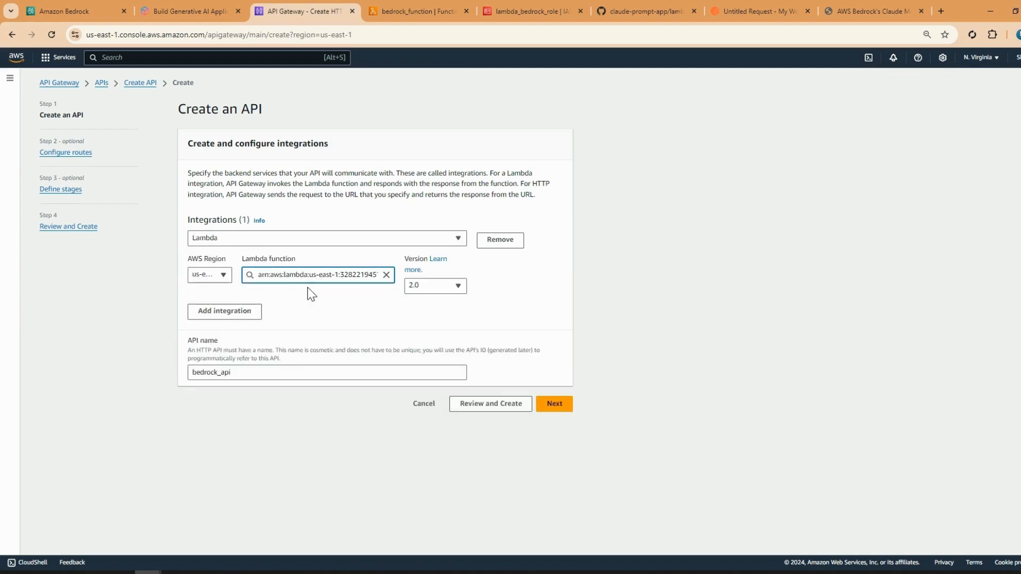
- Configure the API's route as method POST with resource path /claude, targeting the bedrock_function integration
click(554, 404)
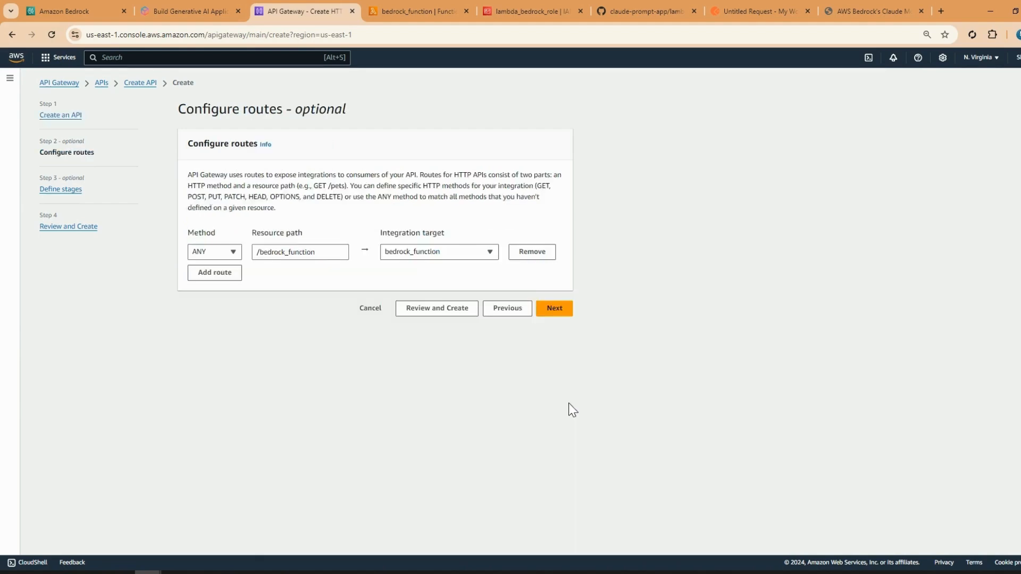
drag(319, 254, 259, 253)
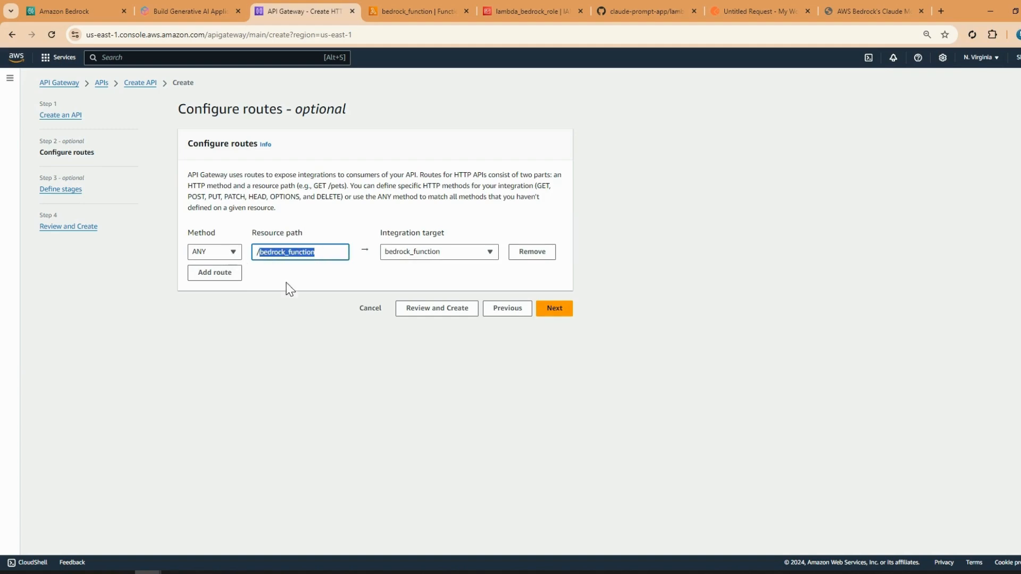
click(277, 329)
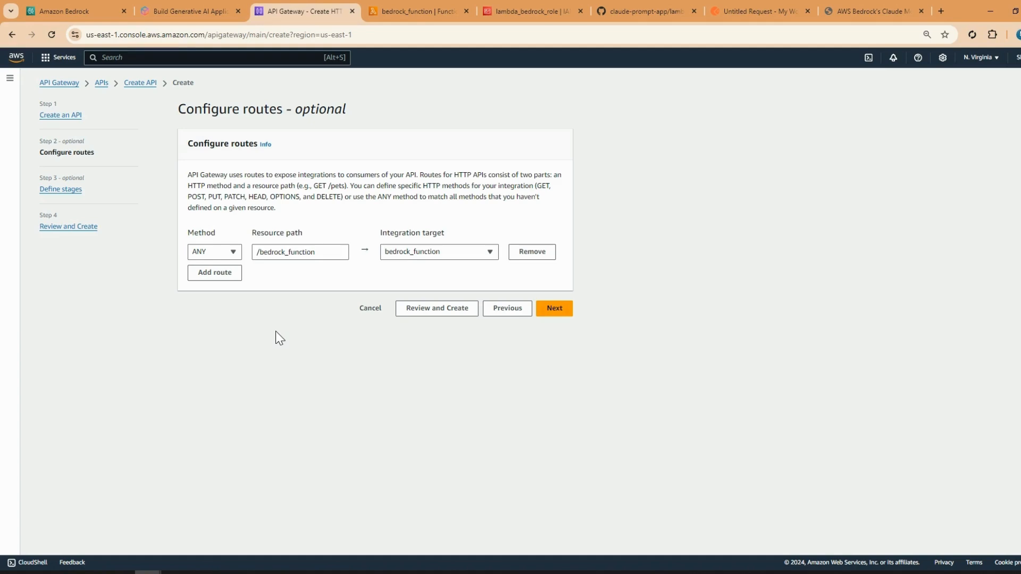
click(233, 253)
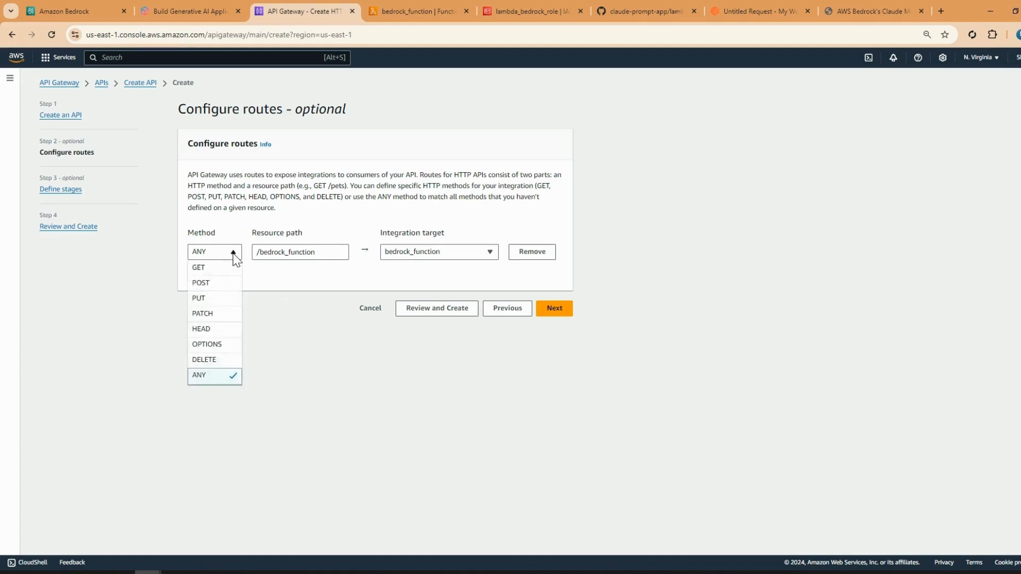
click(221, 283)
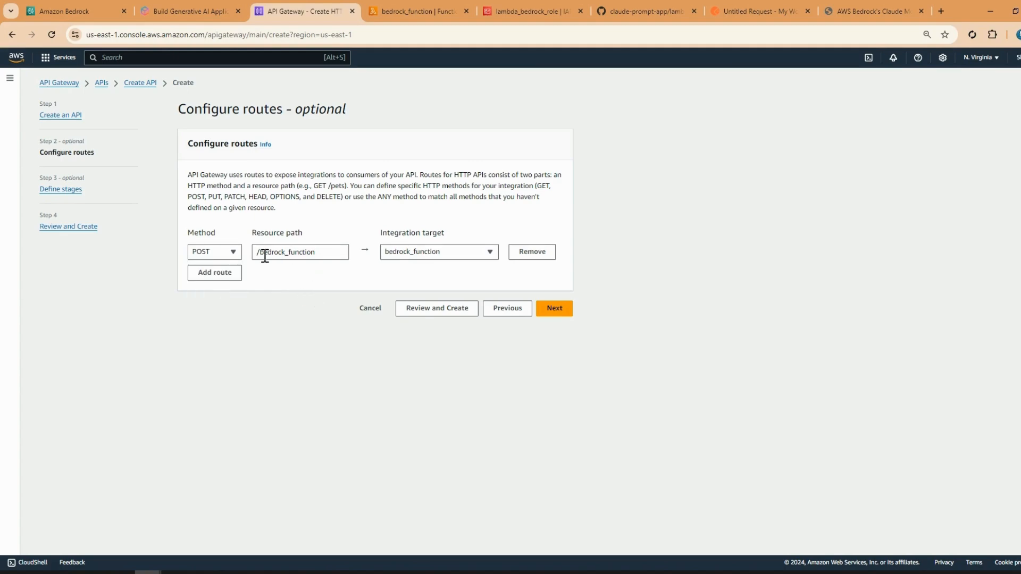
drag(262, 256, 319, 253)
key(BackSpace)
text(claude)
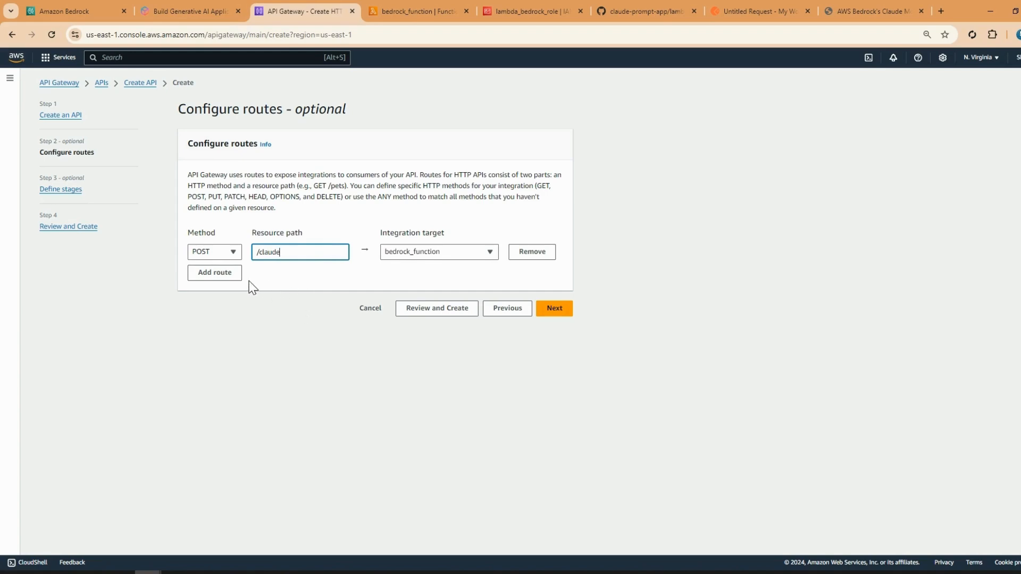
click(559, 314)
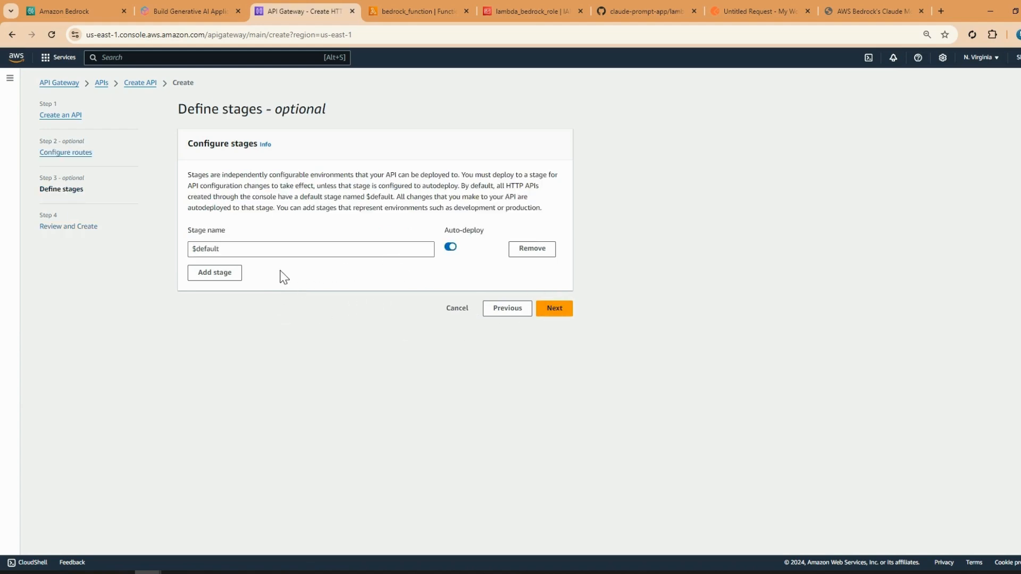
- Add a stage named prod without auto-deploy beside the $default stage and create the API
double_click(264, 249)
triple_click(264, 250)
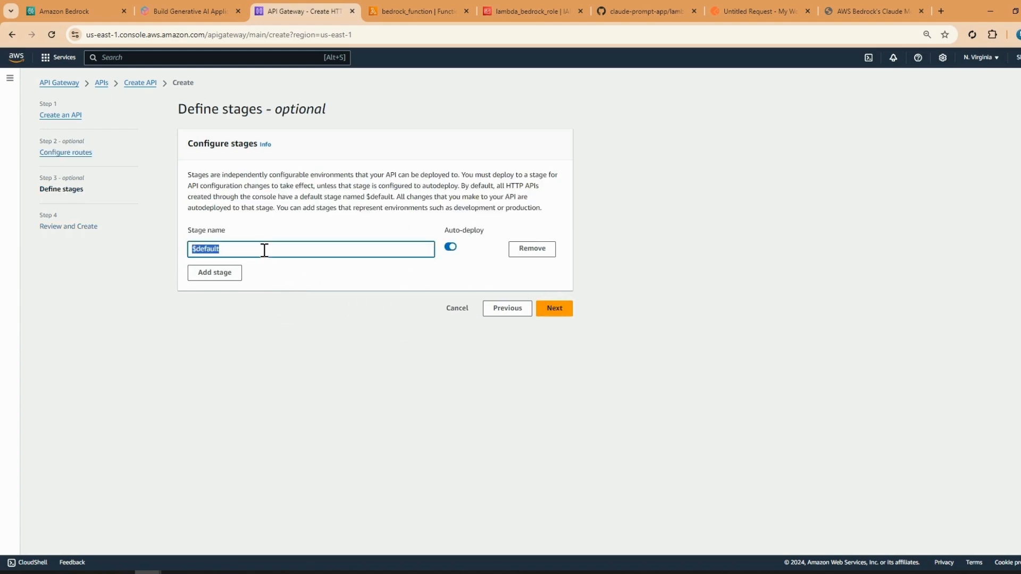
click(232, 276)
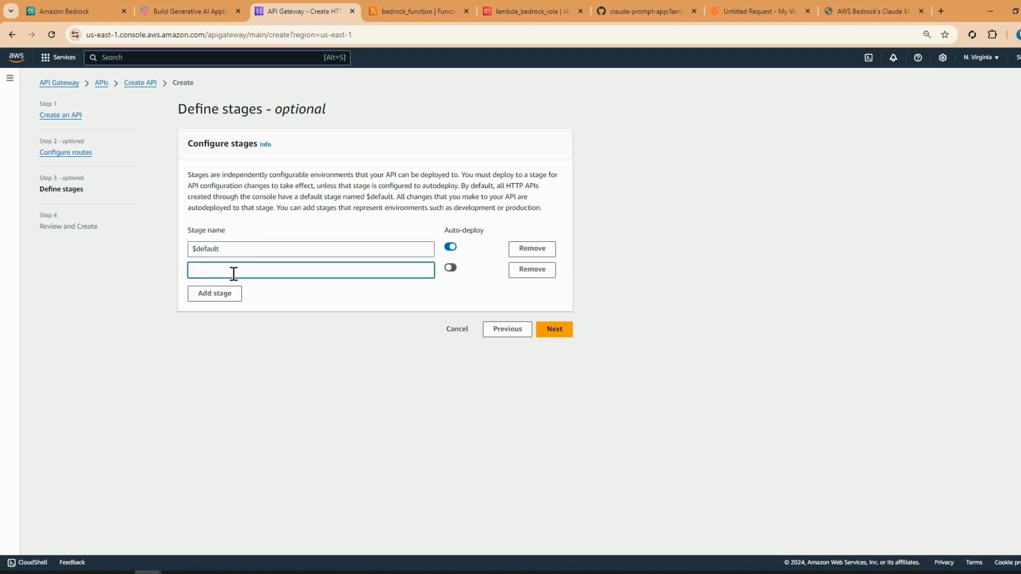
text(prod)
click(554, 342)
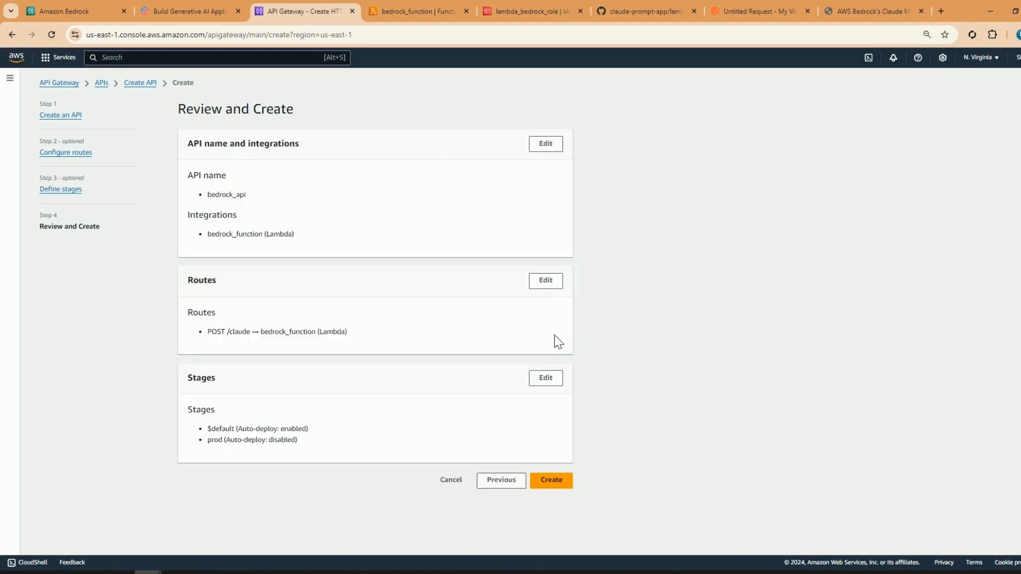
click(562, 486)
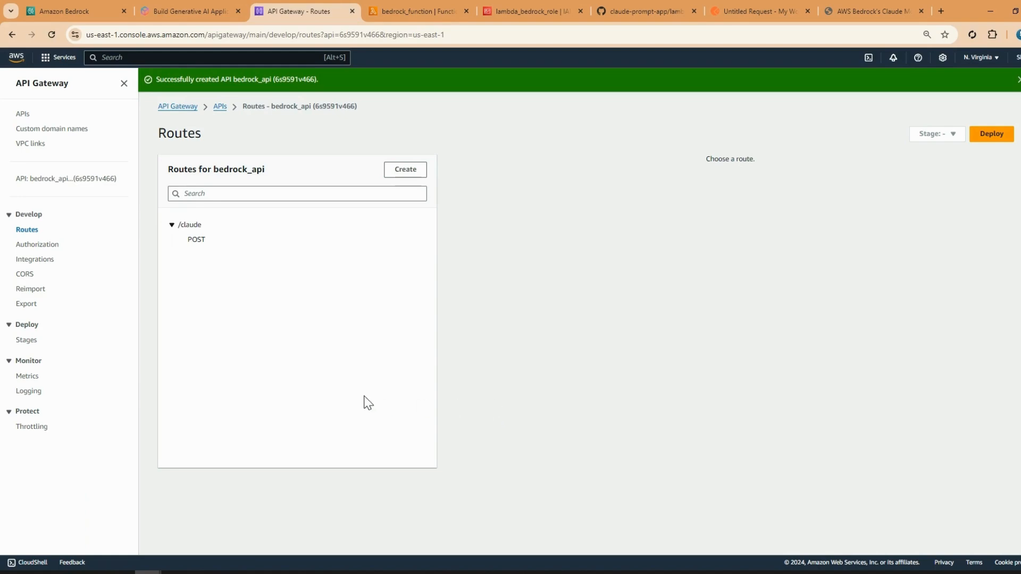
- Select the prod stage of bedrock_api and deploy the API to it
click(33, 344)
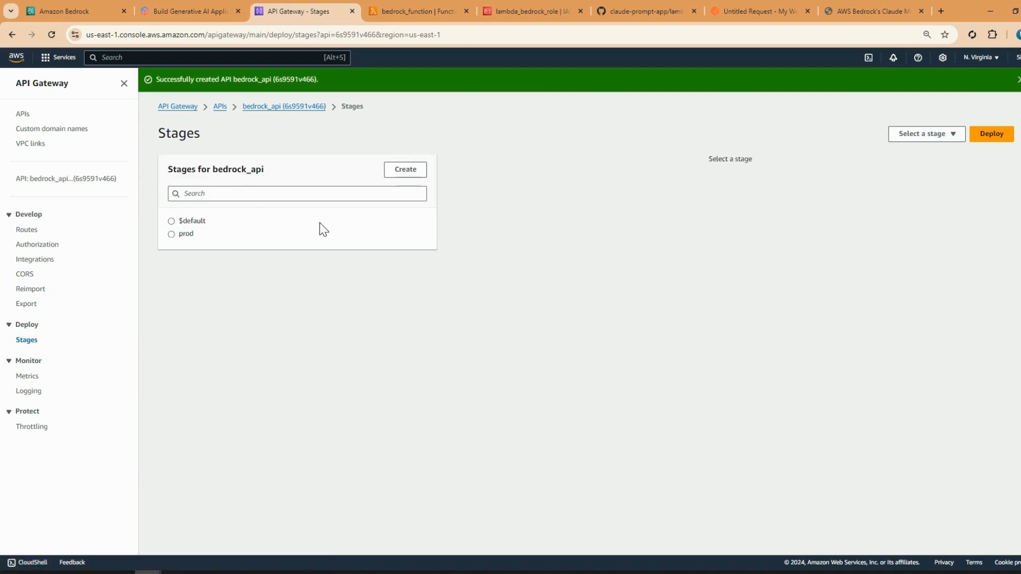
click(949, 136)
click(915, 165)
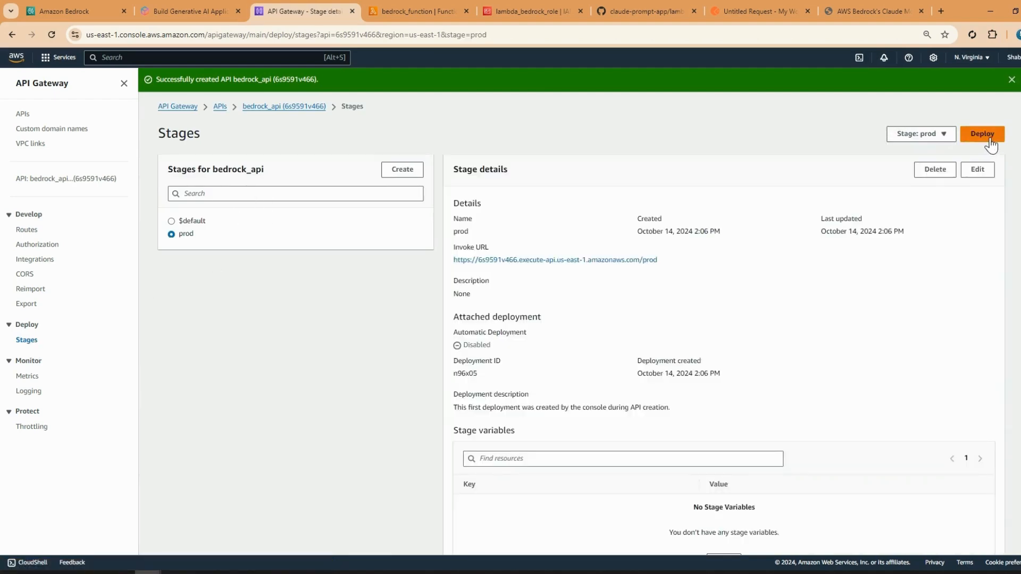
click(987, 137)
click(489, 311)
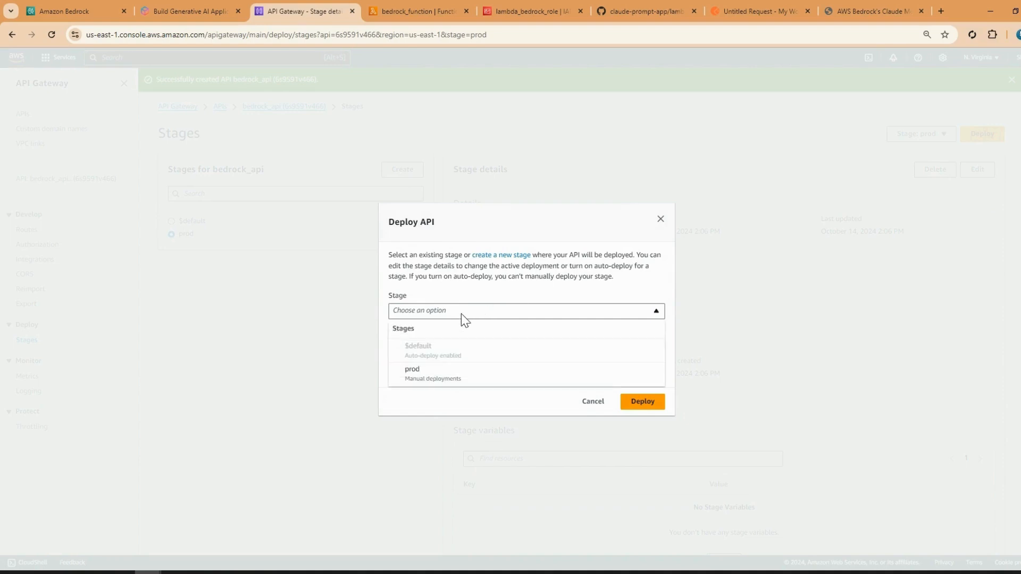
click(440, 379)
click(656, 429)
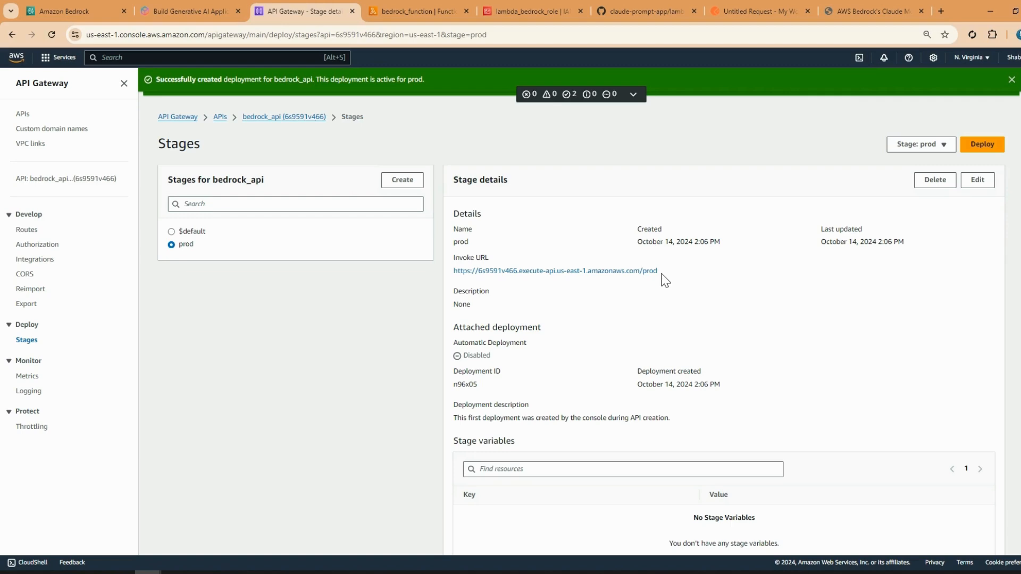
- Copy the prod stage's invoke URL into the untitled Postman request and set its method to POST
click(742, 3)
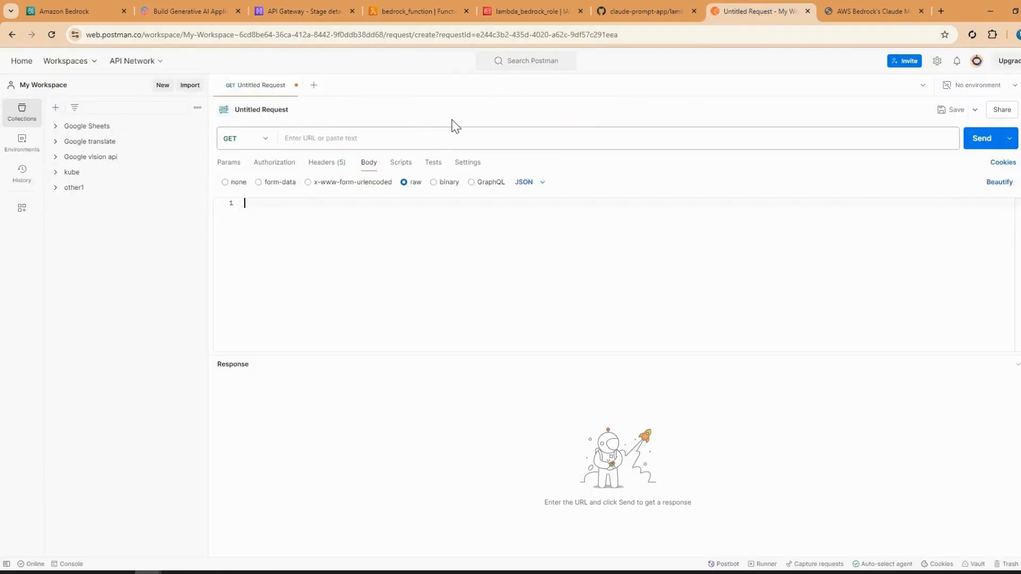
click(292, 10)
drag(658, 271, 453, 271)
key(ctrl+c)
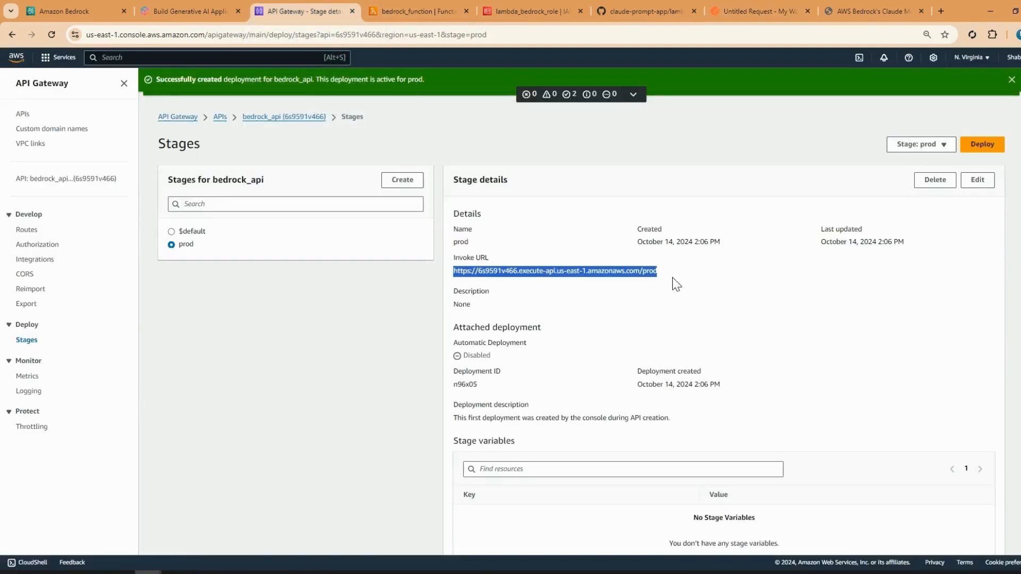
click(752, 11)
click(318, 139)
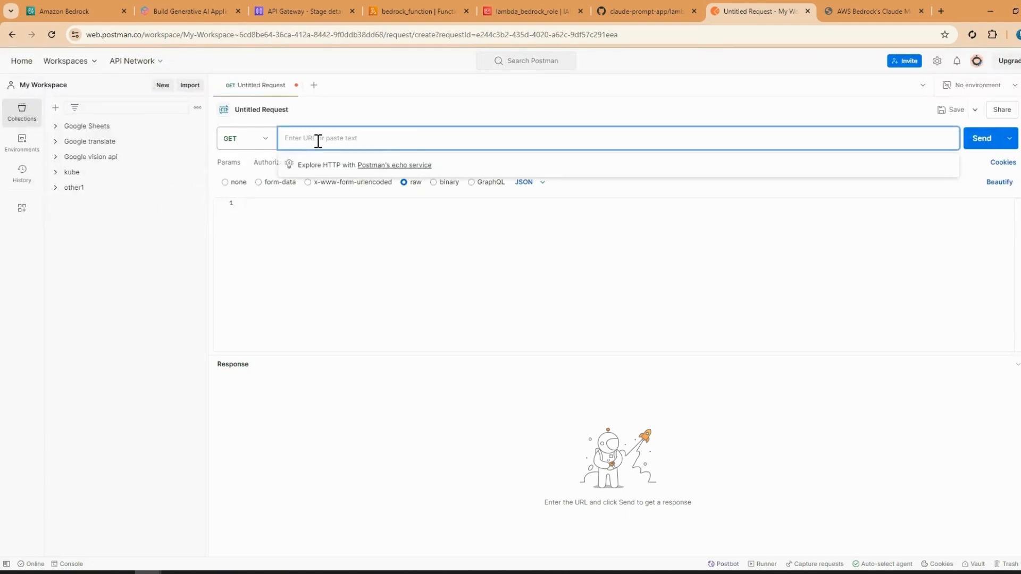
key(ctrl+v)
click(264, 142)
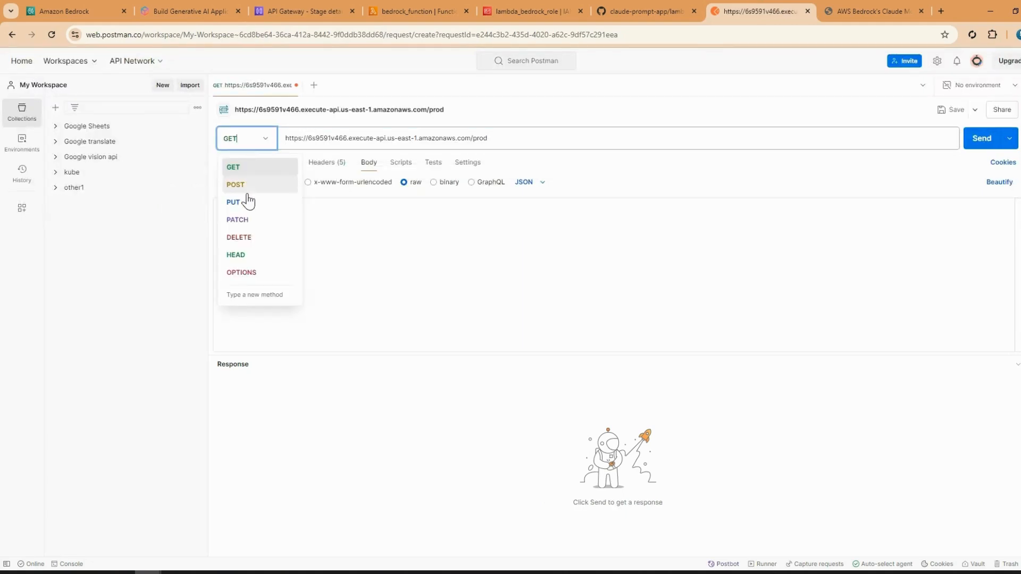
click(246, 186)
- Append /claude to the request URL in Postman after checking the route path of bedrock_api in API Gateway
click(509, 143)
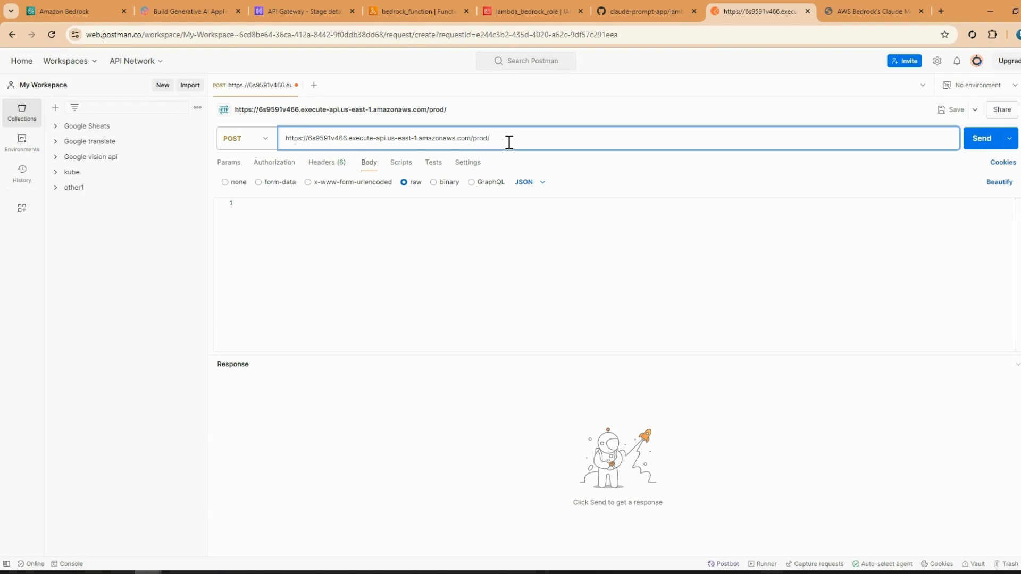
click(303, 9)
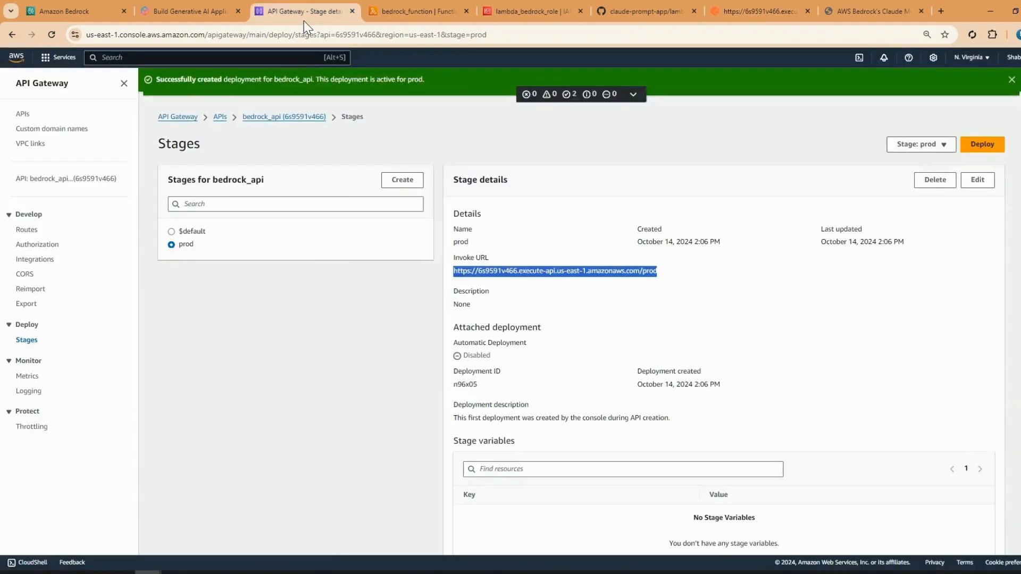
click(27, 230)
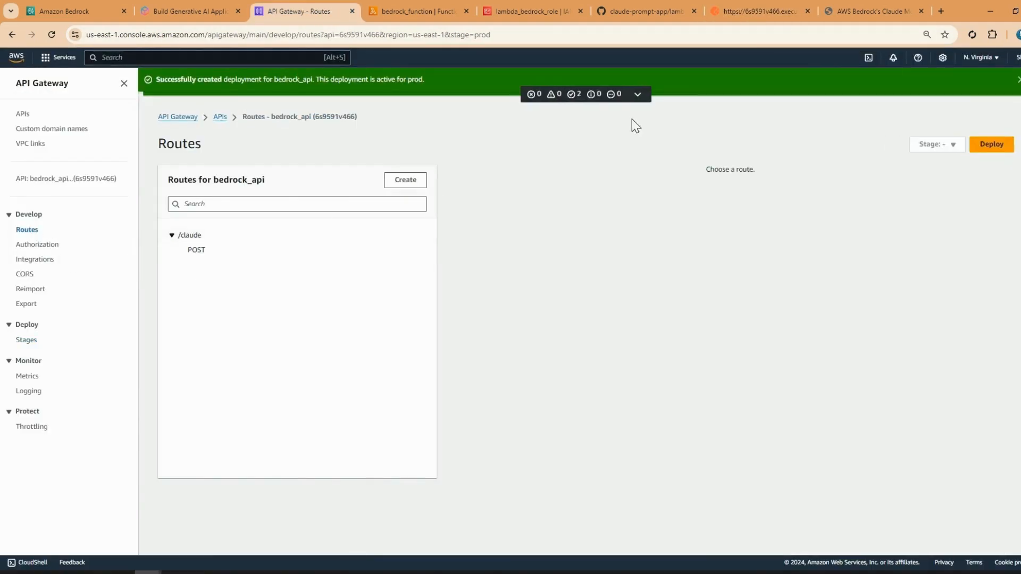
click(777, 2)
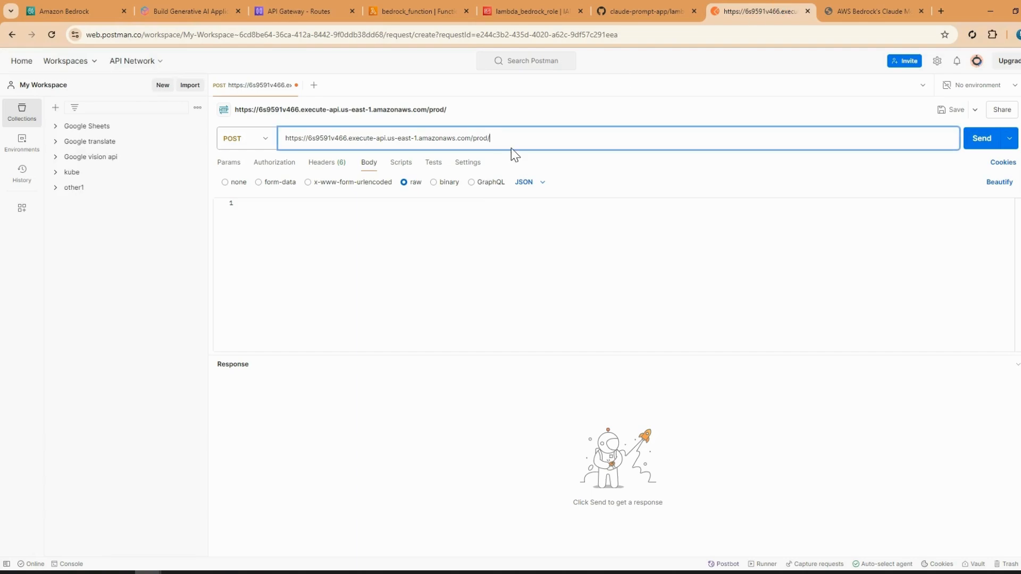
text(claude)
- Enter an empty JSON object {} as the raw request body and send the request
click(324, 208)
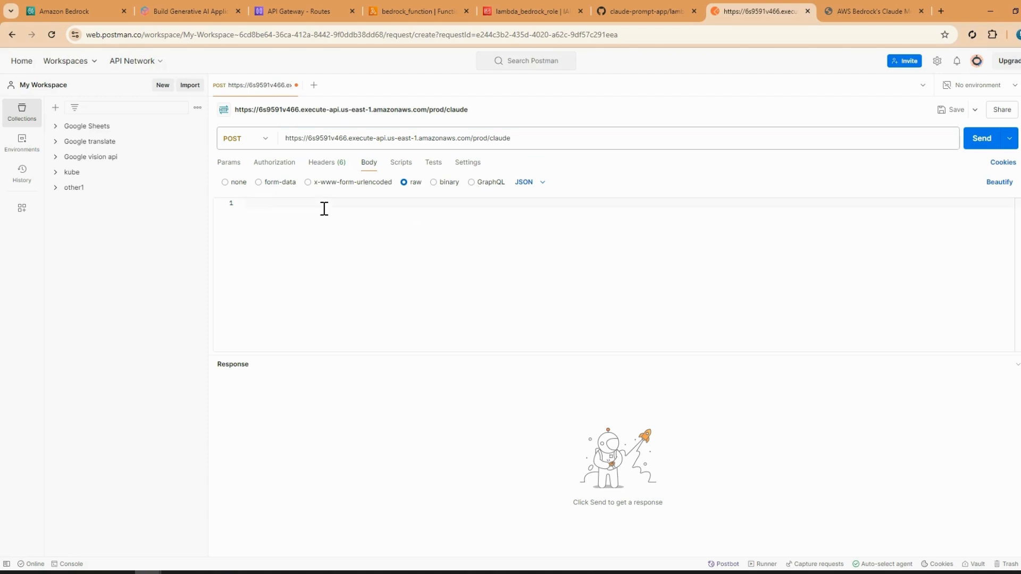
text({)
click(982, 148)
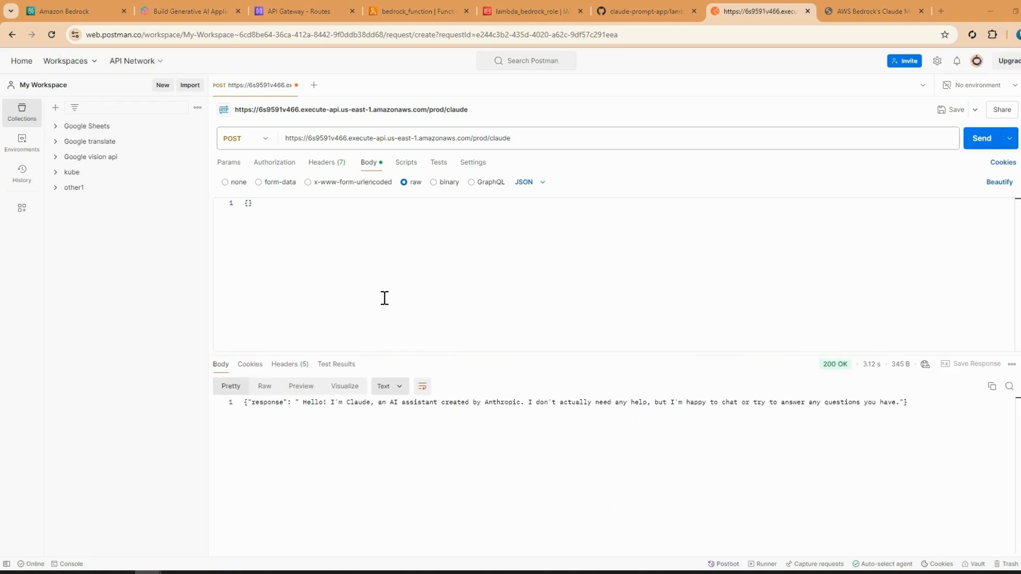
- Send the request with prompt "Write a poem on Gen AI for kid?", temperature 0.7 and max_tokens 200, and examine the response
click(527, 11)
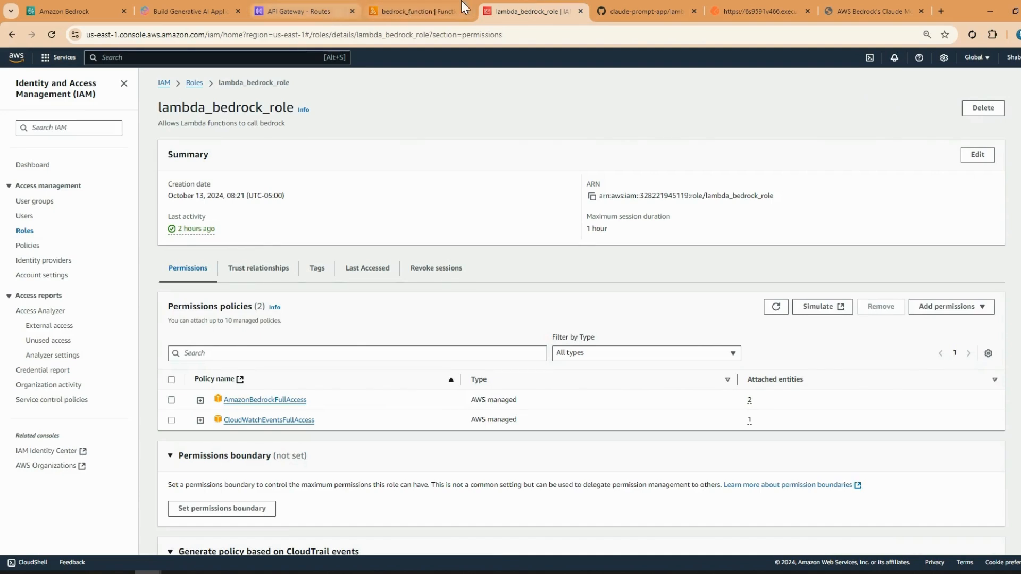
click(758, 3)
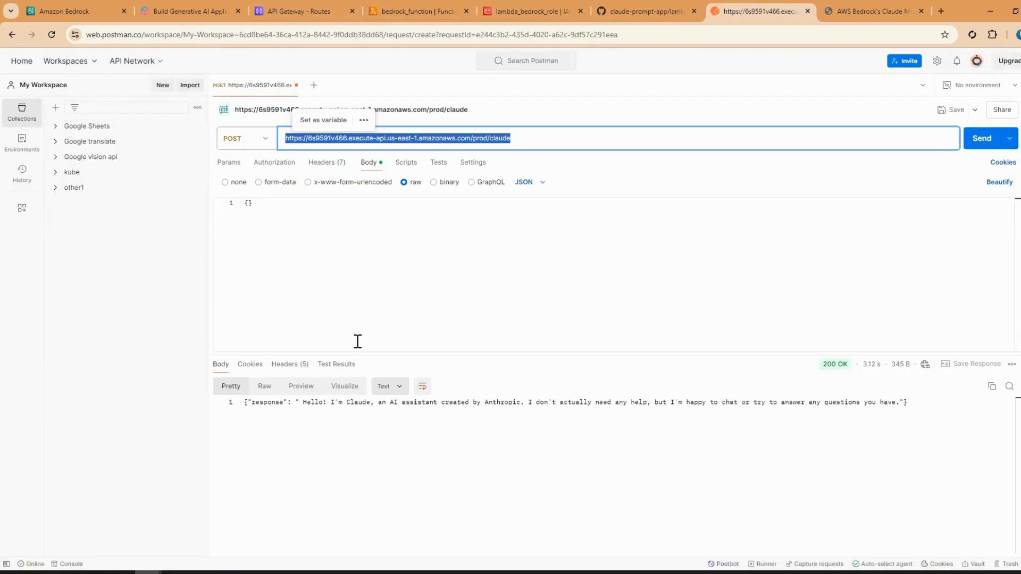
click(252, 204)
text("prompt": "Write a poem on Gen AI for kid?", "temperature": 0.7, "max_tokens": 200)
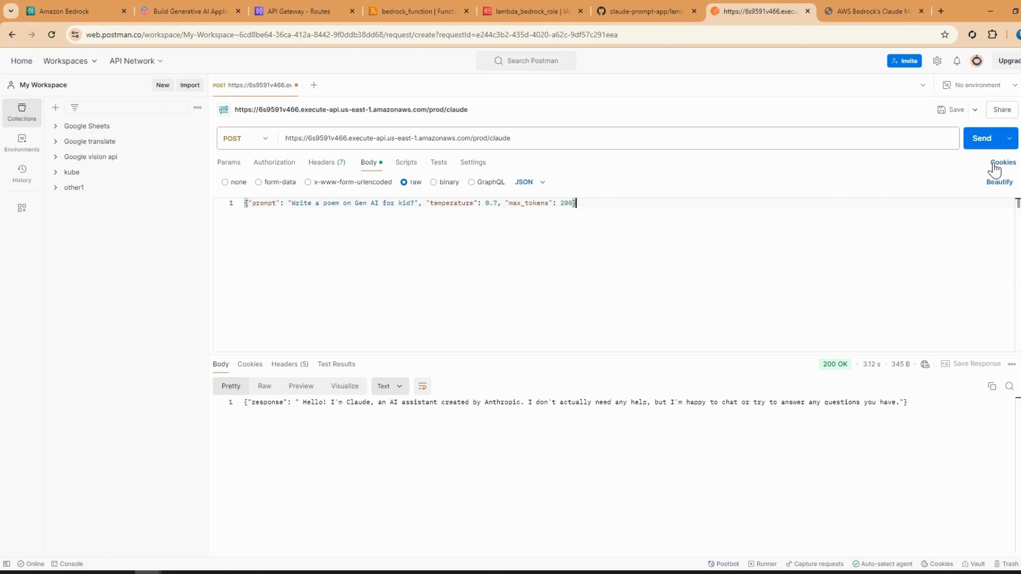
click(980, 138)
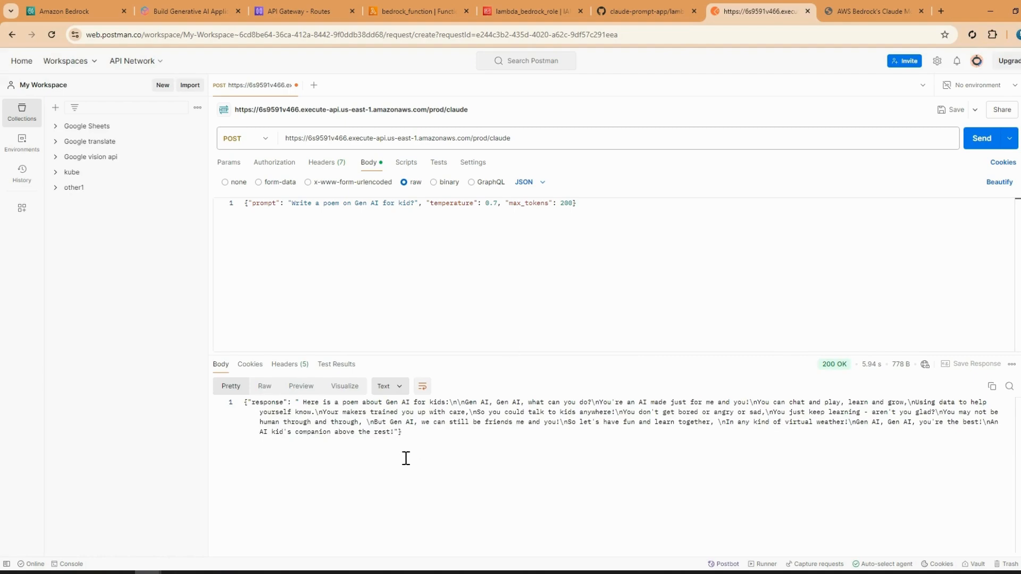
drag(403, 433, 291, 402)
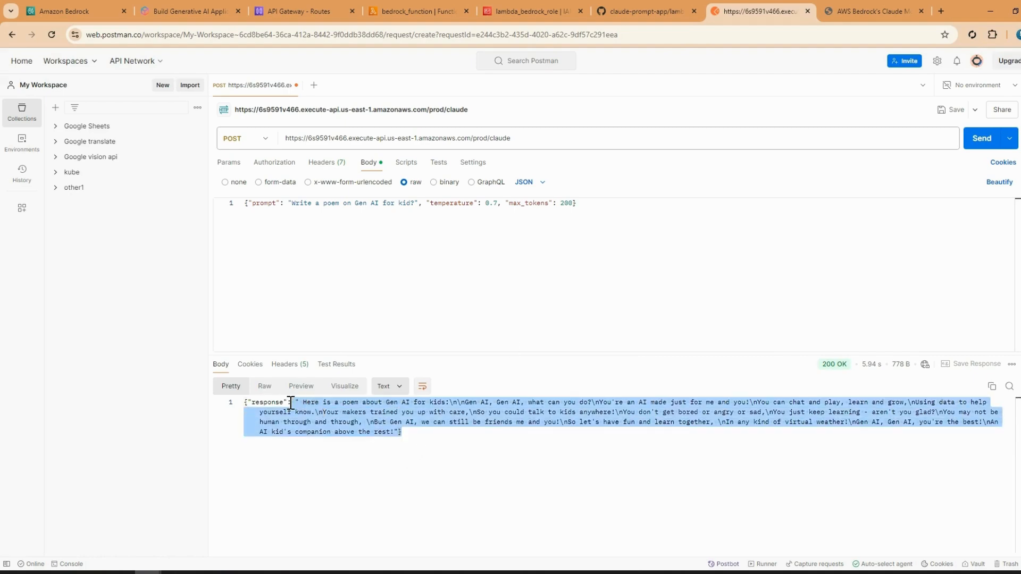
click(412, 432)
click(599, 212)
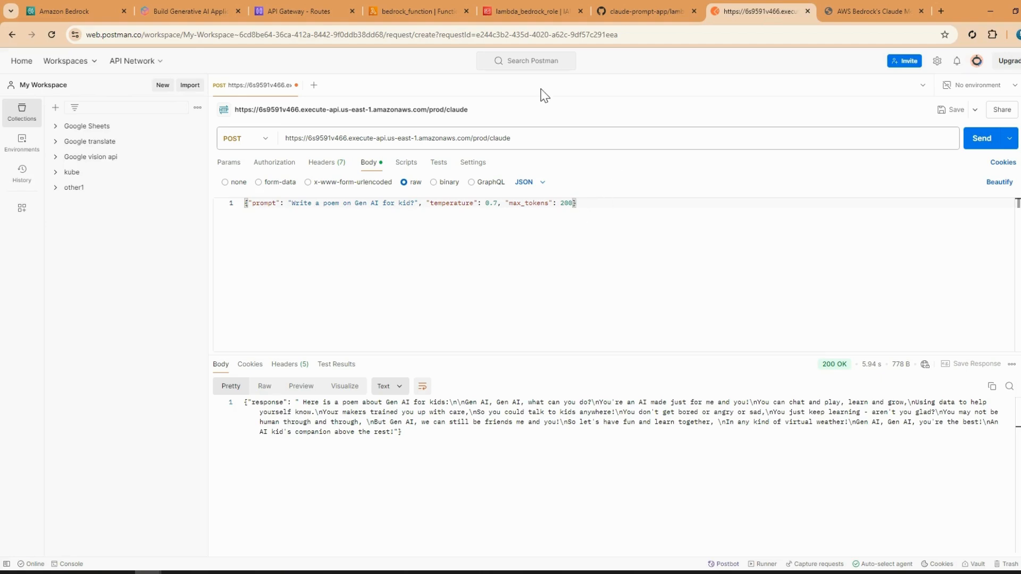
- Review the /claude route in API Gateway, and reload the bedrock_function page in Lambda to inspect its trigger in the function overview
click(311, 10)
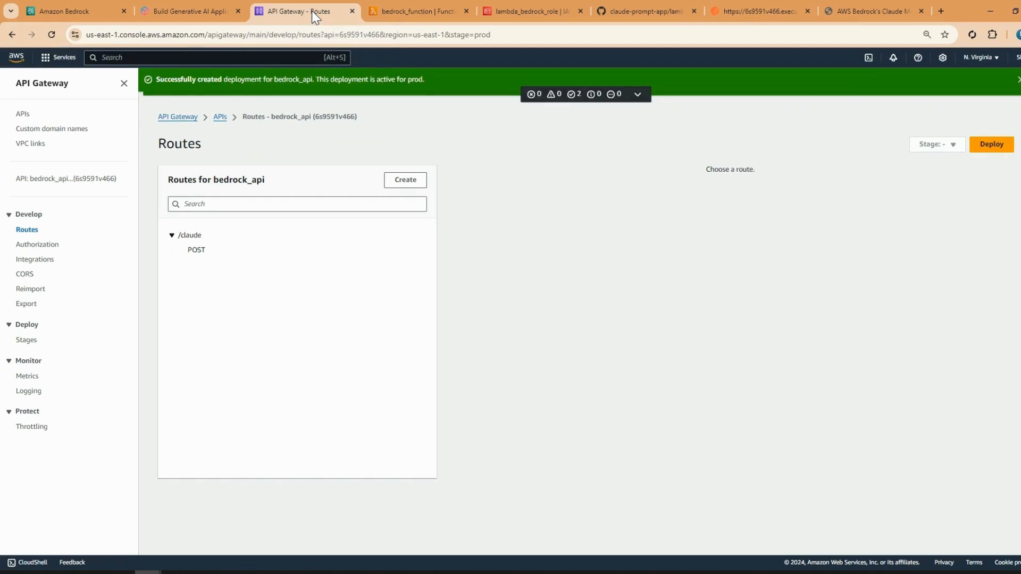
click(190, 237)
click(409, 10)
scroll(330, 264, up, 2)
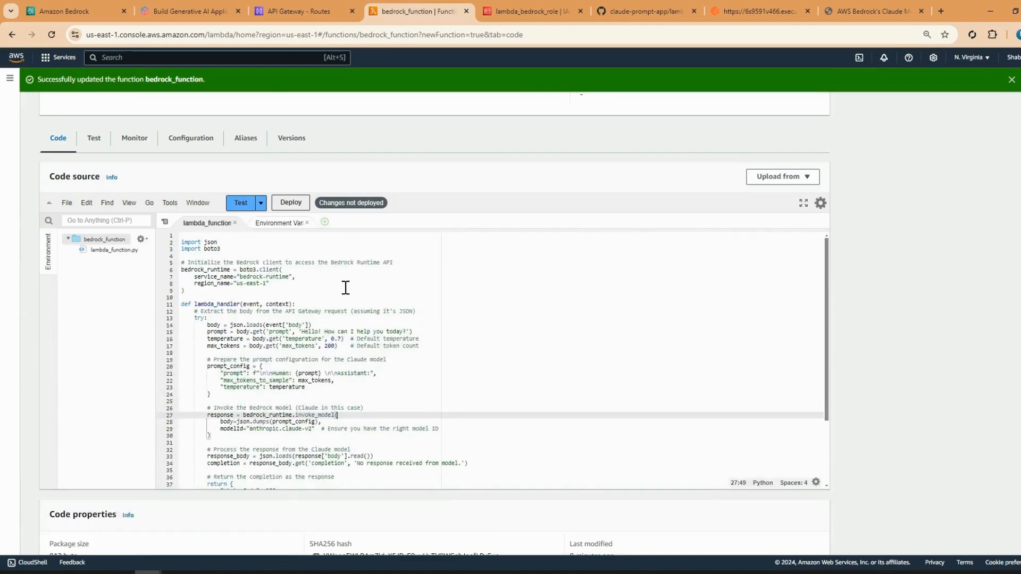
scroll(346, 288, up, 4)
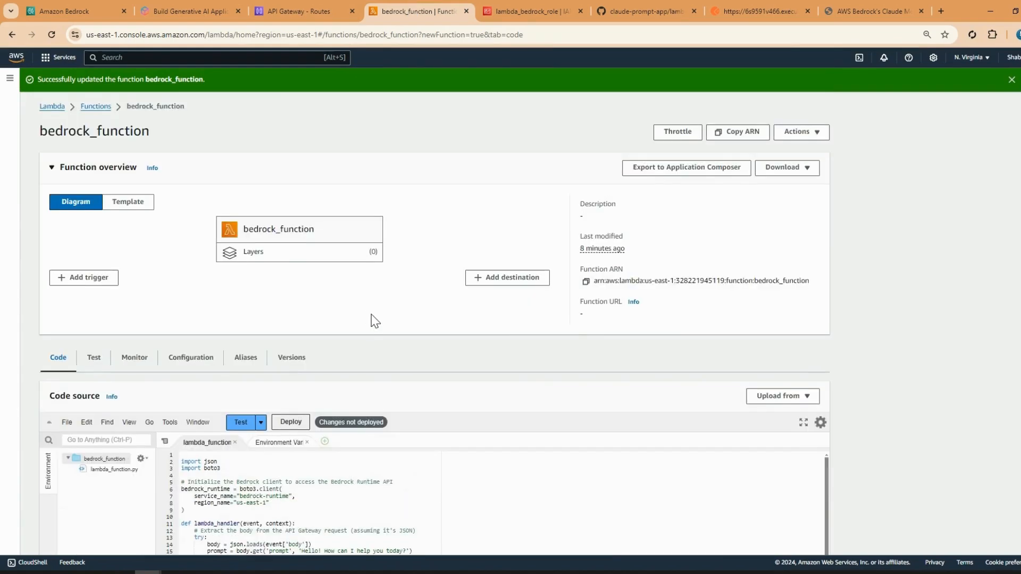
click(53, 38)
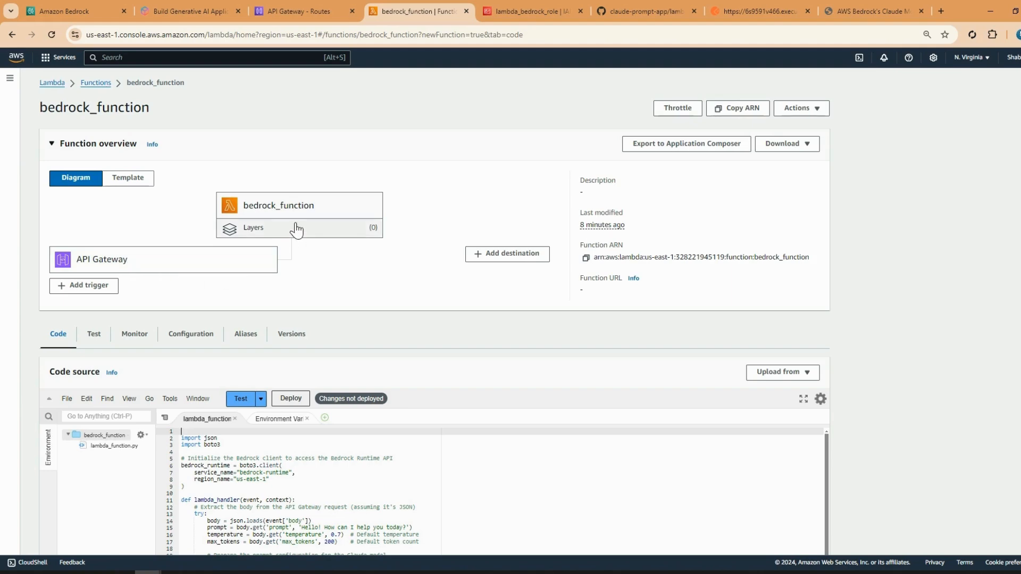
- Review the bedrock_function code, including the anthropic.claude-v2 model ID, the returned completion and the exception handling
scroll(303, 226, down, 3)
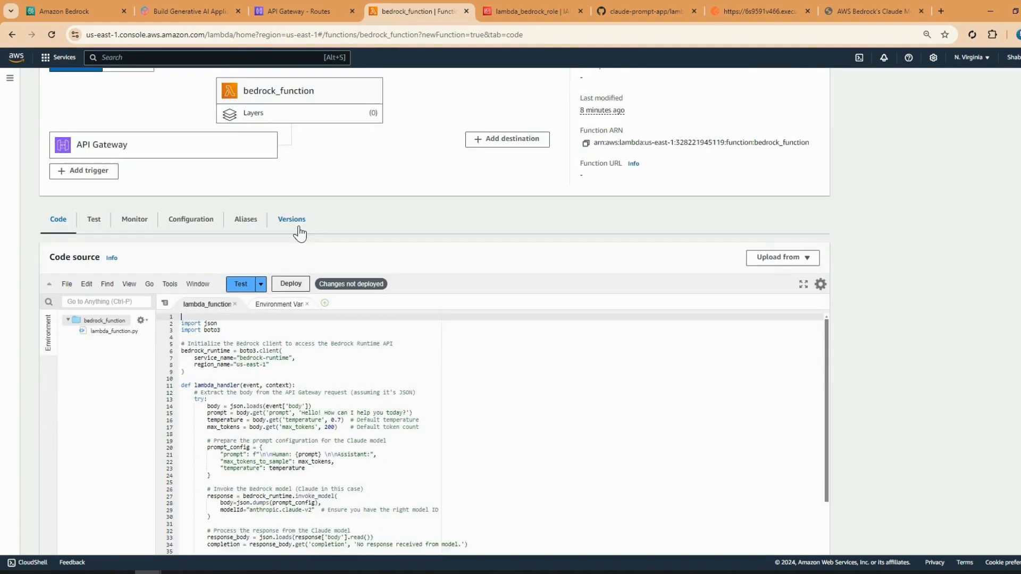
scroll(298, 324, down, 1)
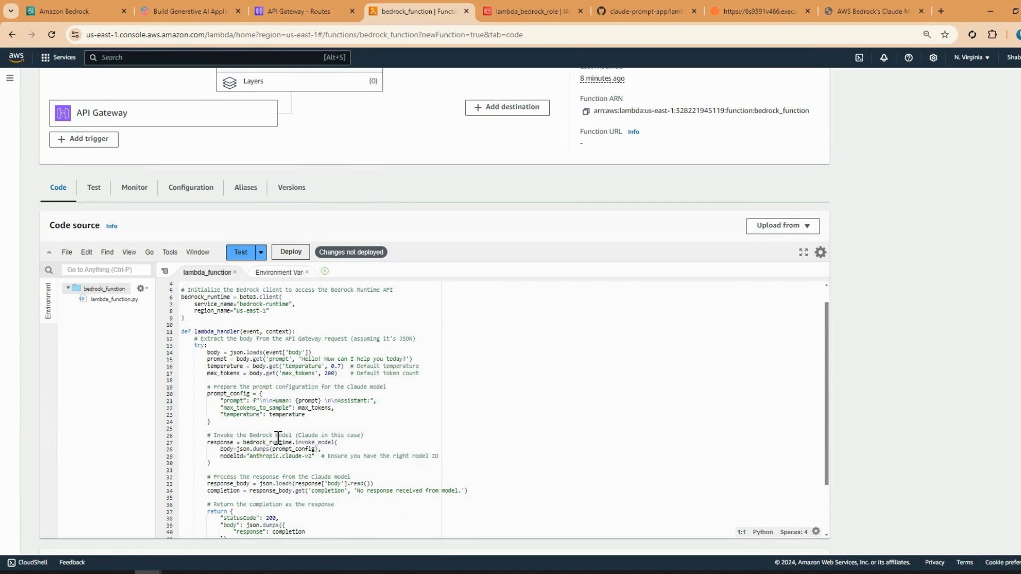
scroll(277, 439, down, 1)
drag(250, 436, 314, 435)
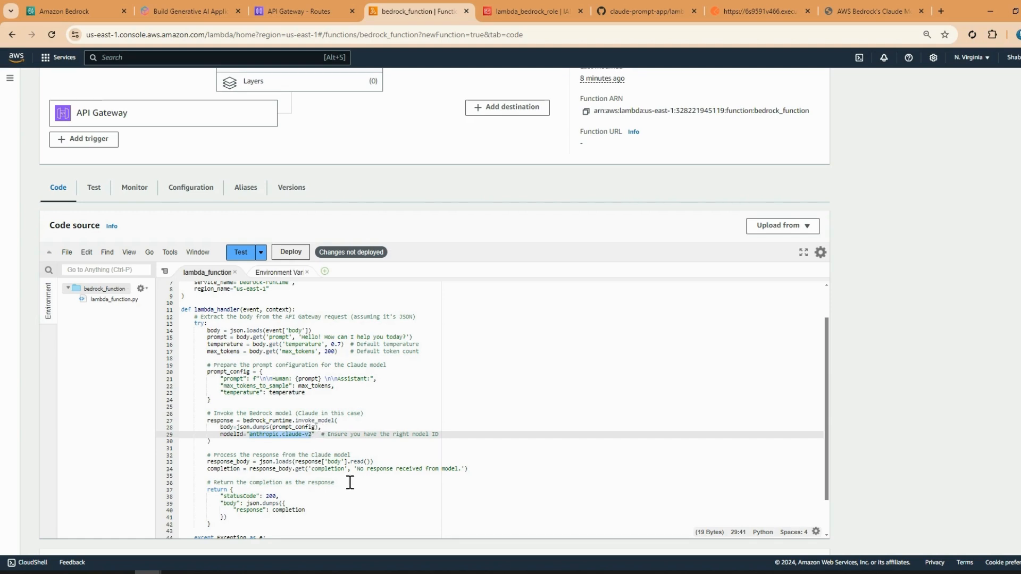
scroll(341, 484, down, 2)
scroll(336, 485, down, 3)
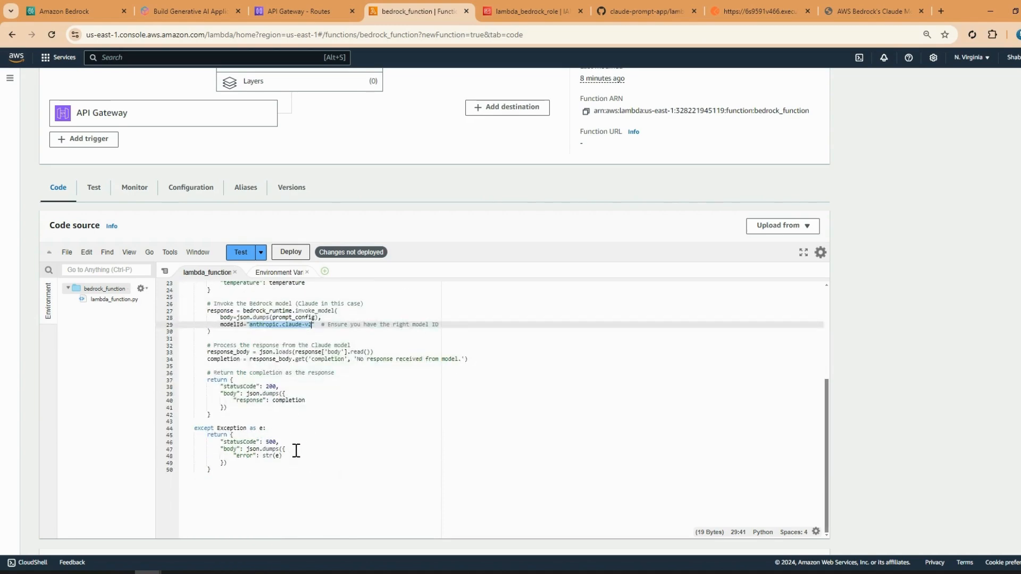
scroll(324, 430, up, 3)
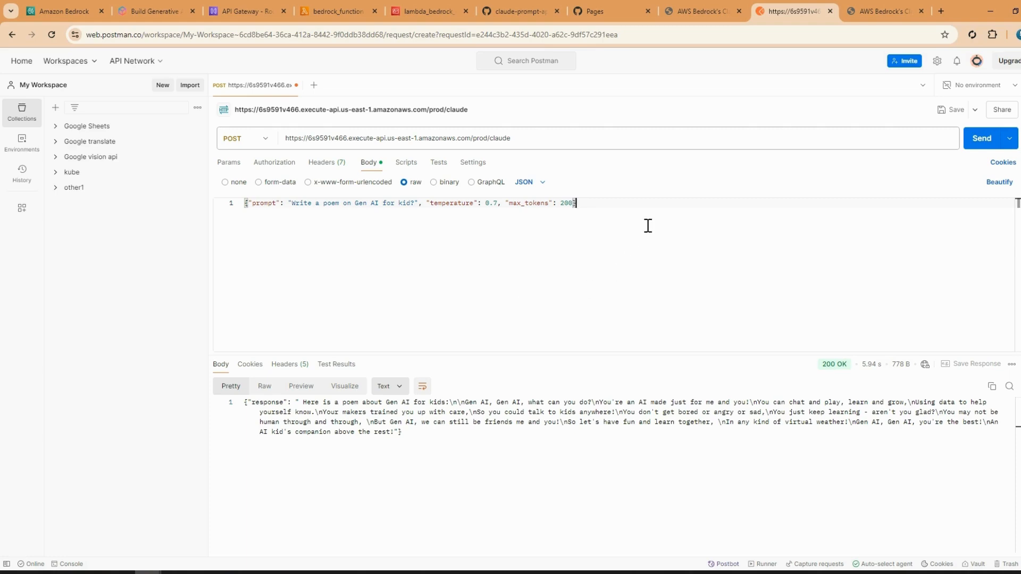
- Submit the prompt "what is machine learning" on the AWS Bedrock's Claude Model in Action web page and check the reply
click(719, 6)
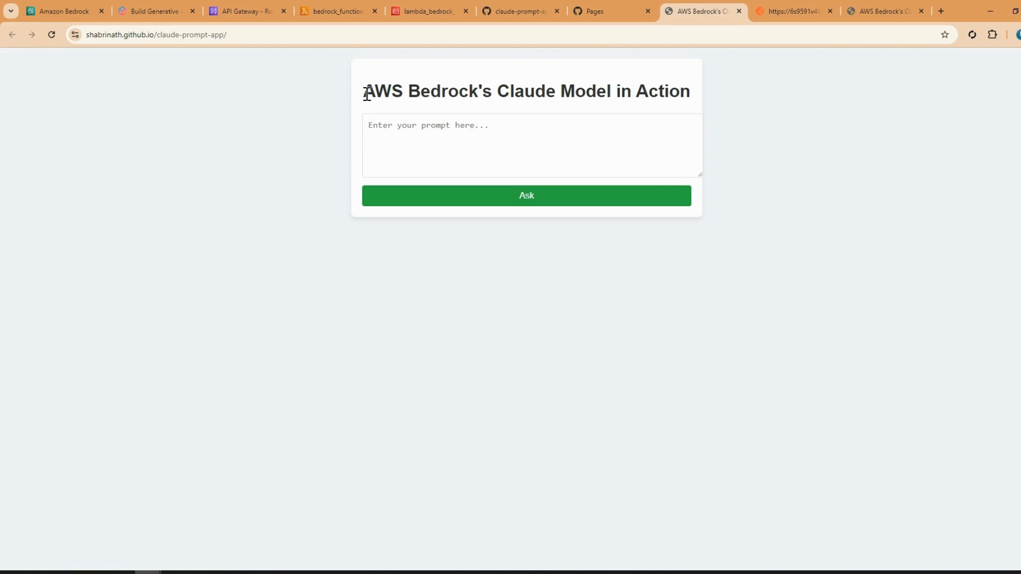
drag(364, 91, 622, 93)
click(670, 94)
click(479, 129)
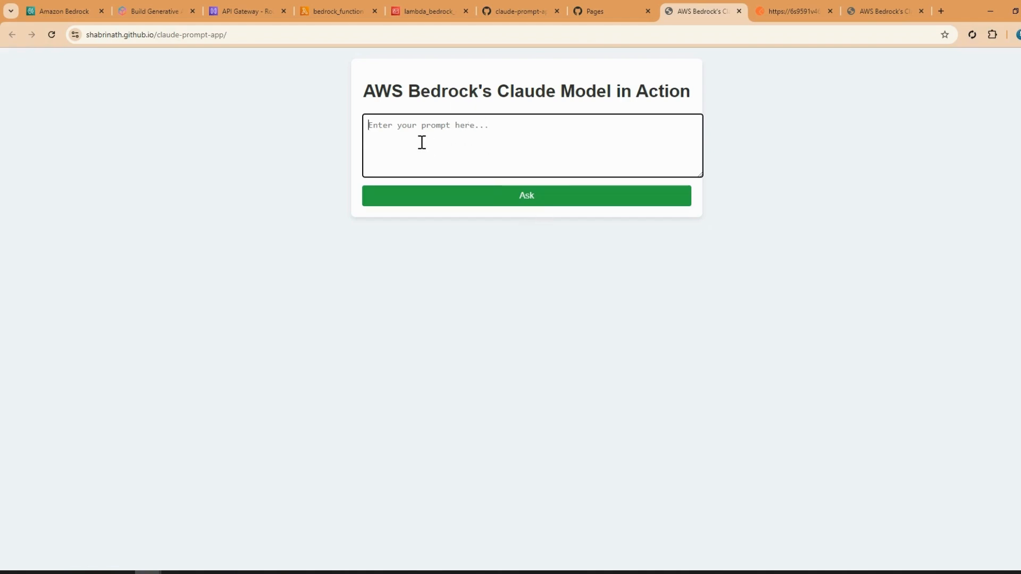
text(what is machin learning)
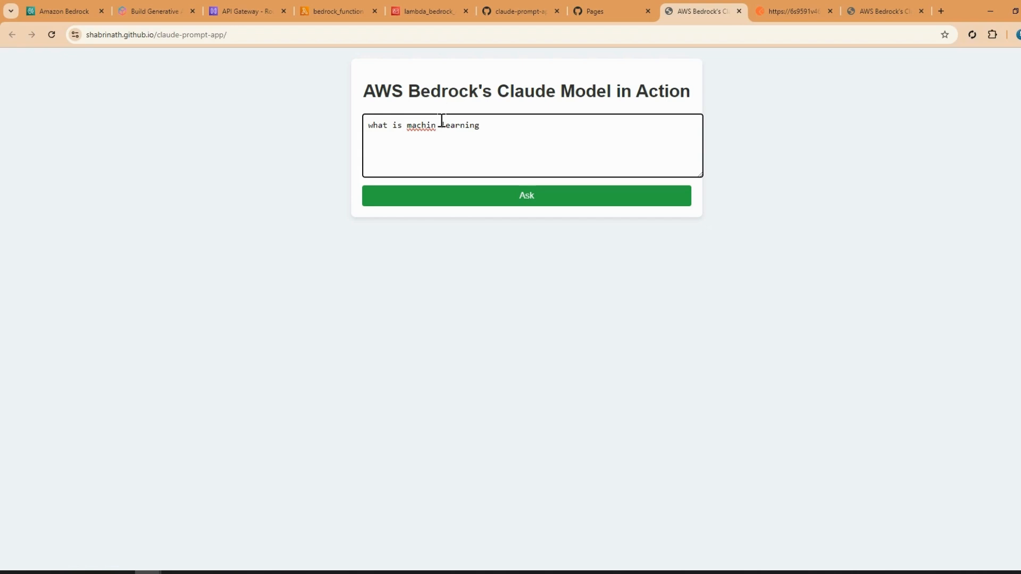
click(439, 125)
text(e)
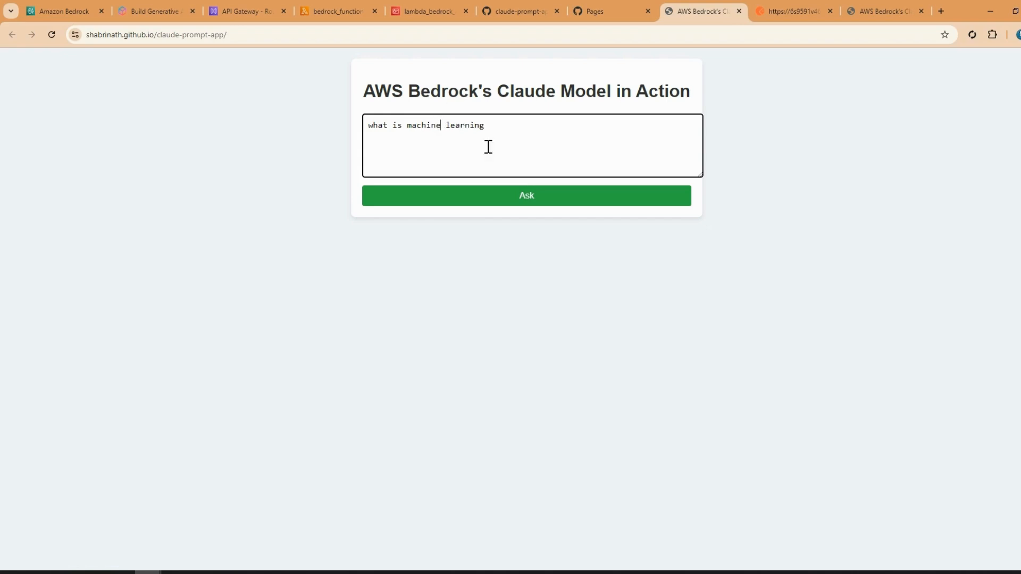
click(475, 199)
drag(500, 233, 372, 237)
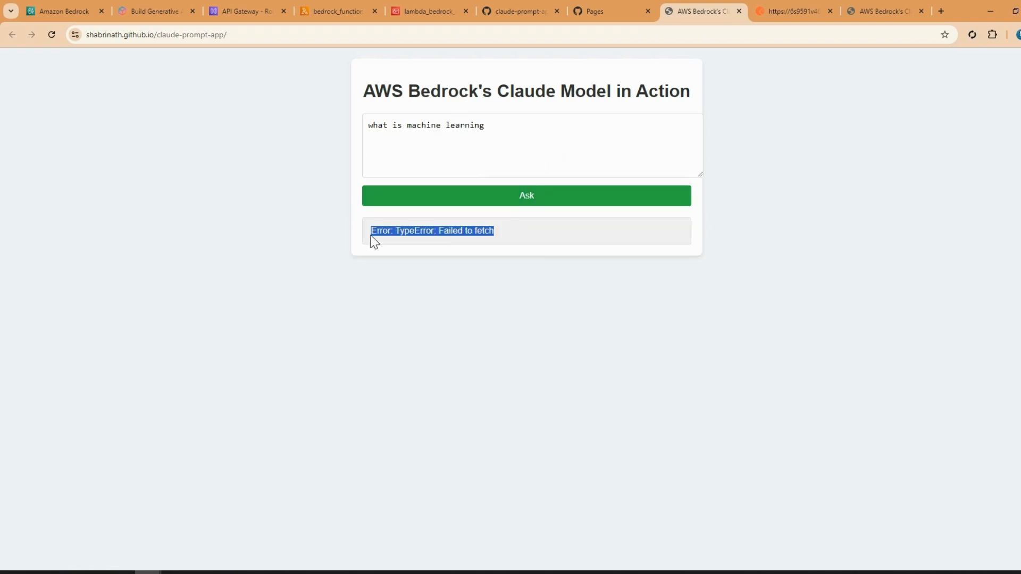
click(509, 281)
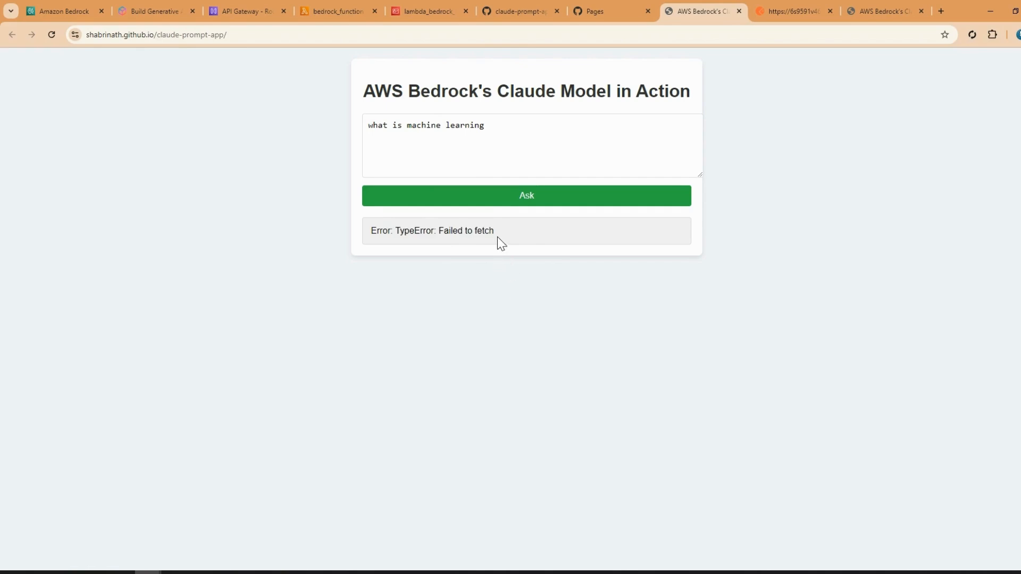
- Resubmit the prompt while recording network activity in the browser's developer tools, and inspect the API URL in the failed request's fetch code
right_click(488, 290)
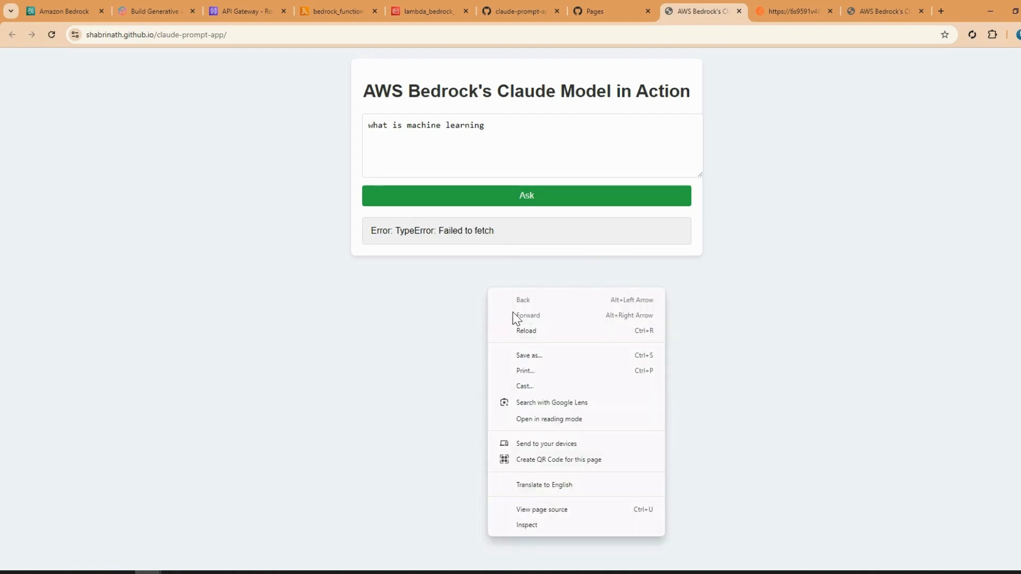
click(526, 526)
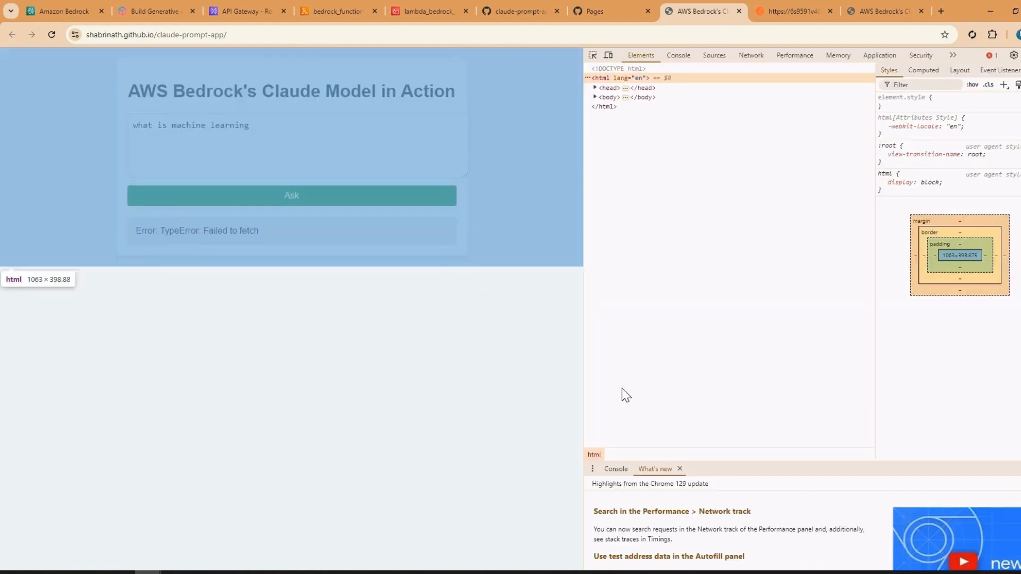
click(752, 58)
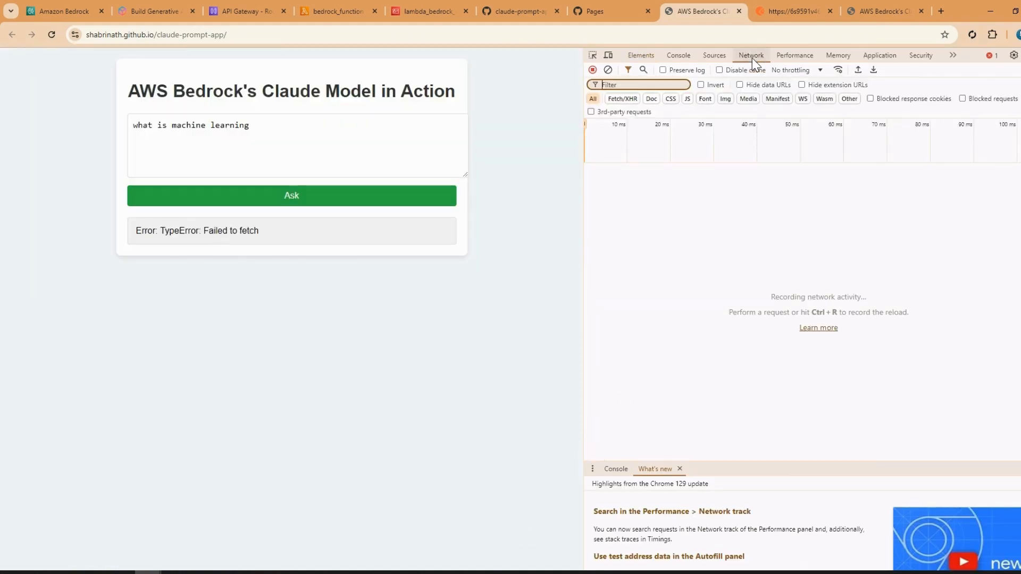
click(308, 200)
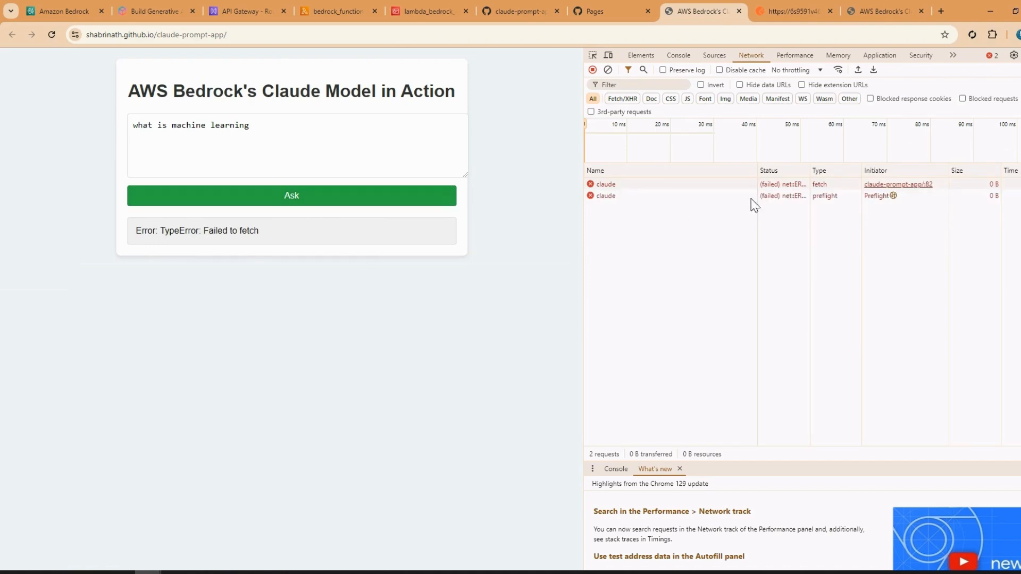
click(898, 185)
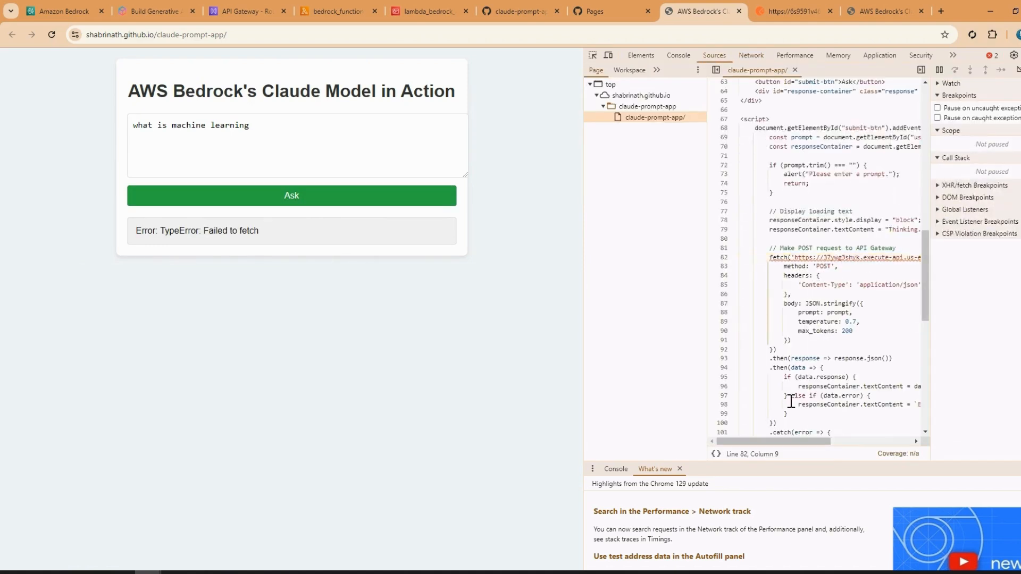
mouse_move(770, 442)
mouse_down()
mouse_move(825, 436)
mouse_move(771, 441)
mouse_up()
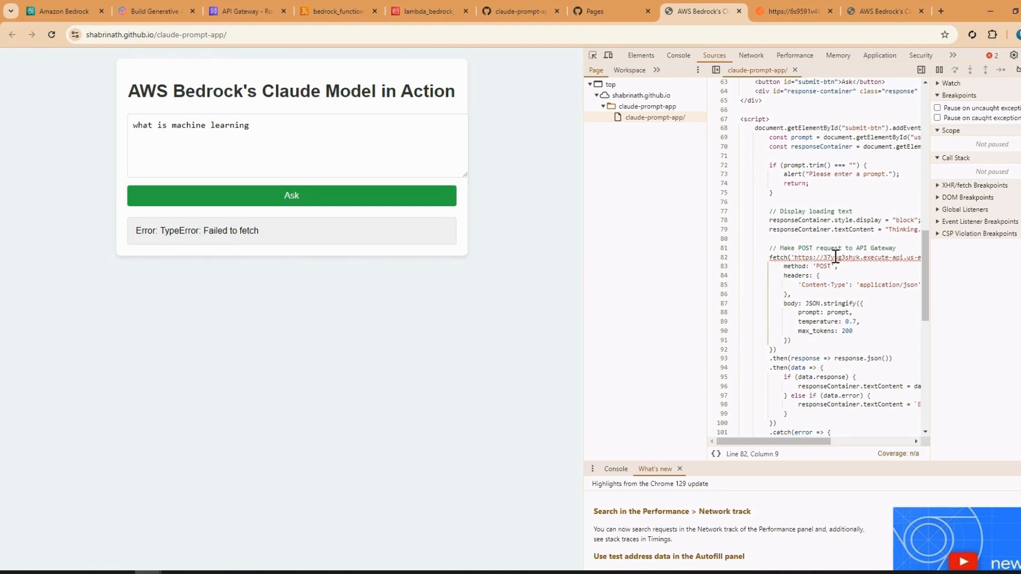
drag(795, 257, 920, 257)
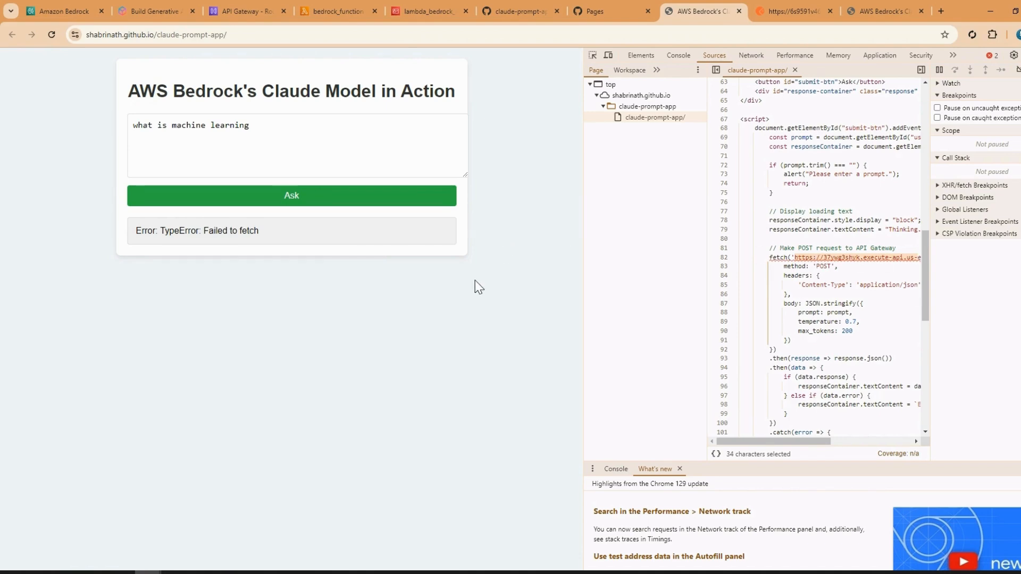
- Switch to index.html in the claude-prompt-app repository on GitHub and search it for "http" to locate the API endpoint
click(514, 1)
click(533, 323)
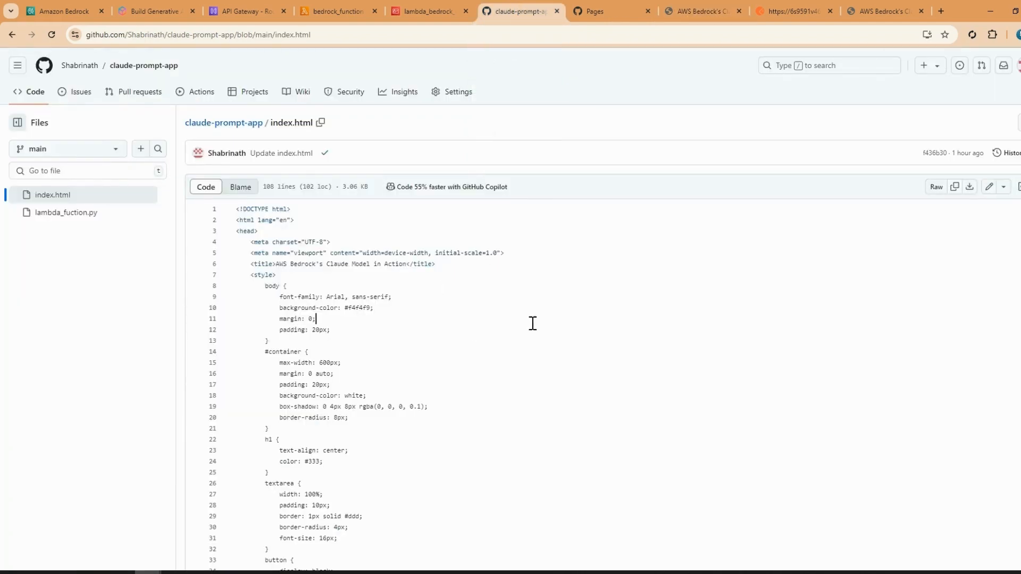
key(ctrl+f)
text(http)
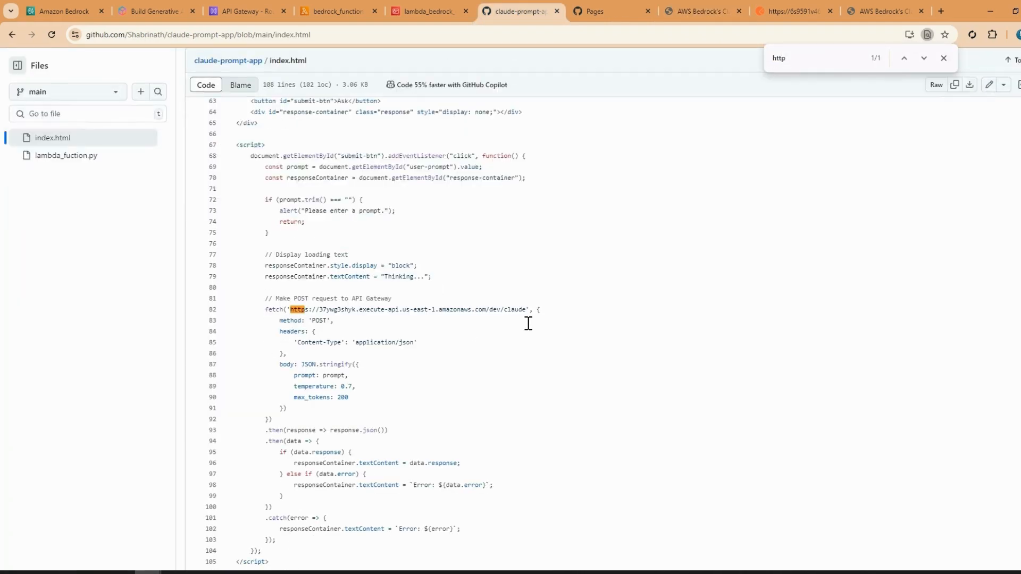
- Open index.html for editing and find the "https" endpoint in the fetch call within the code editor
click(988, 84)
scroll(376, 441, down, 1)
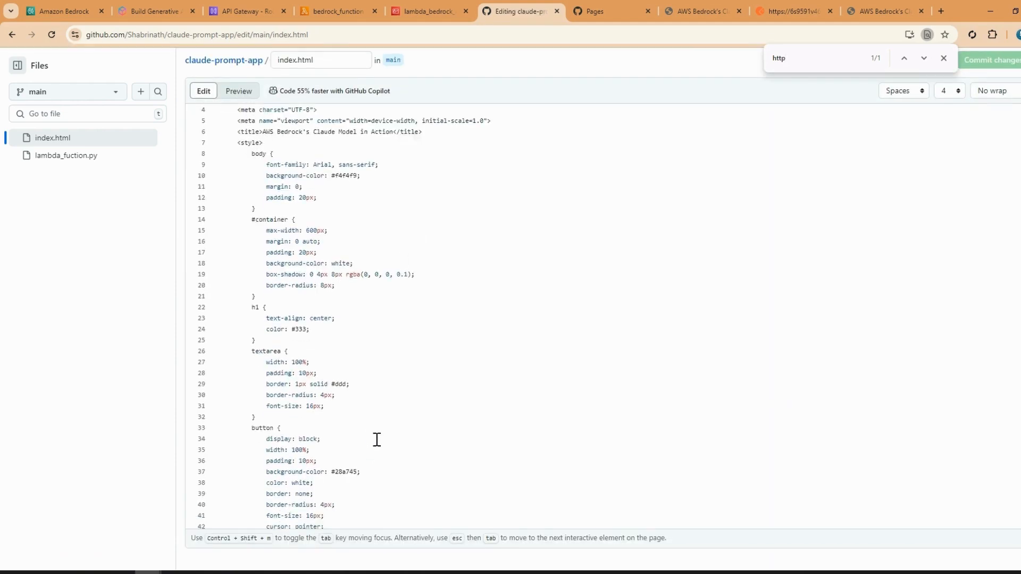
scroll(376, 442, up, 1)
click(813, 55)
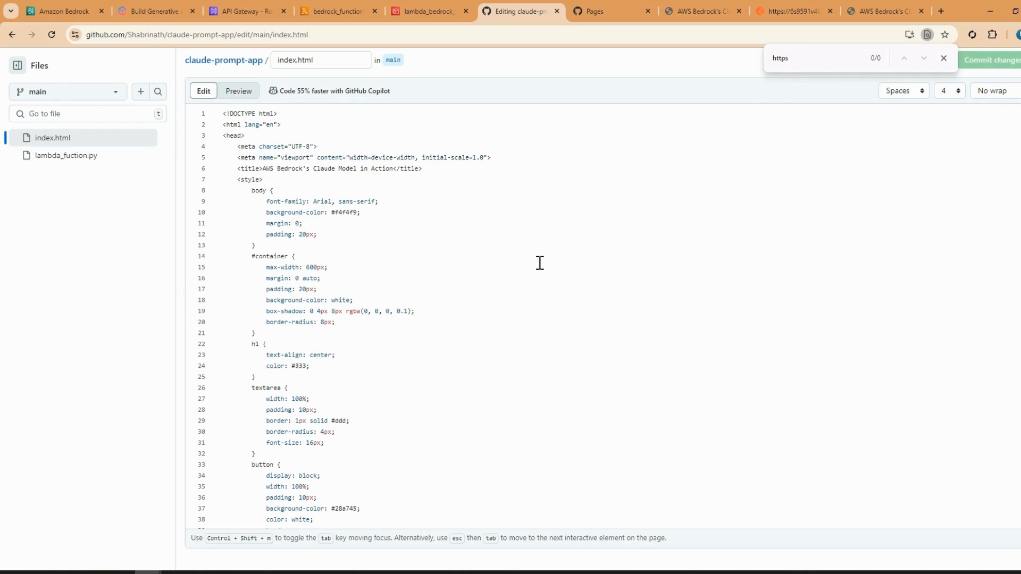
scroll(614, 186, down, 9)
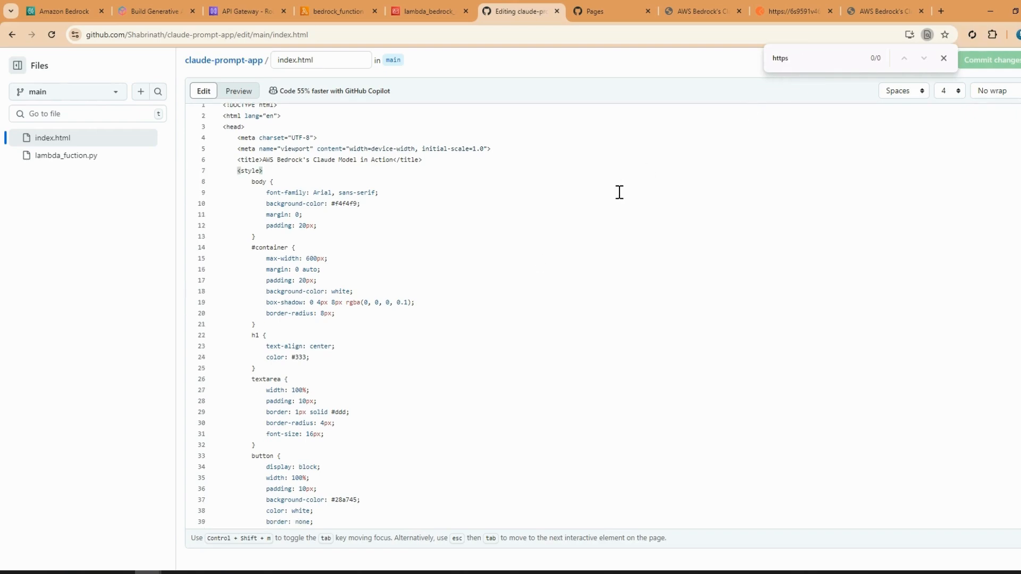
click(609, 218)
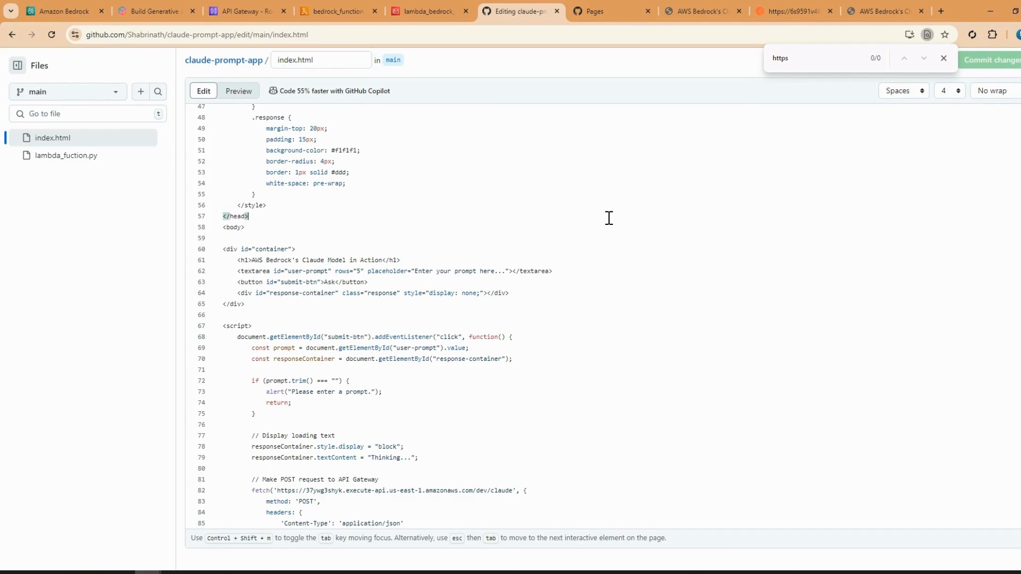
key(ctrl+f)
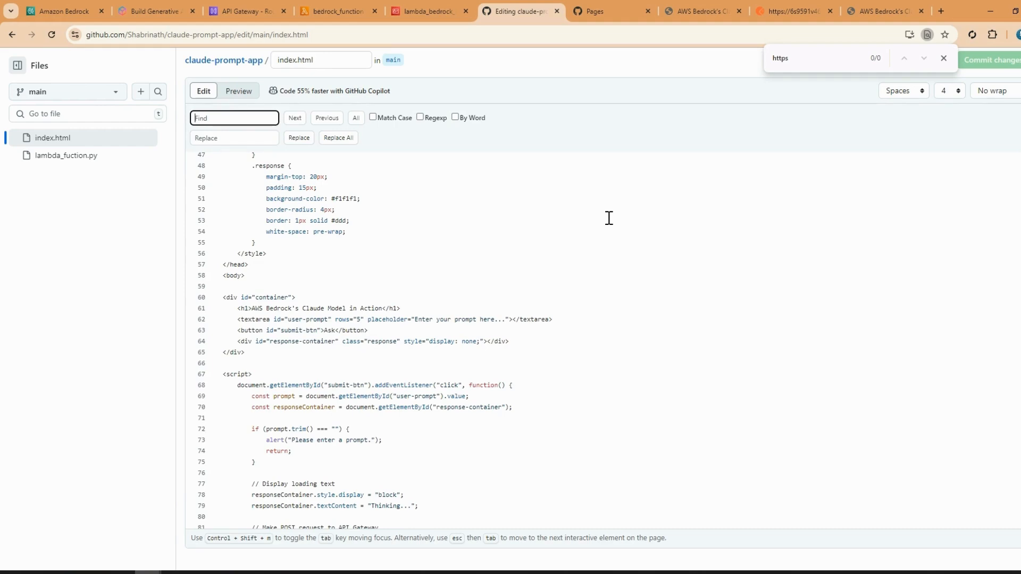
key(Return)
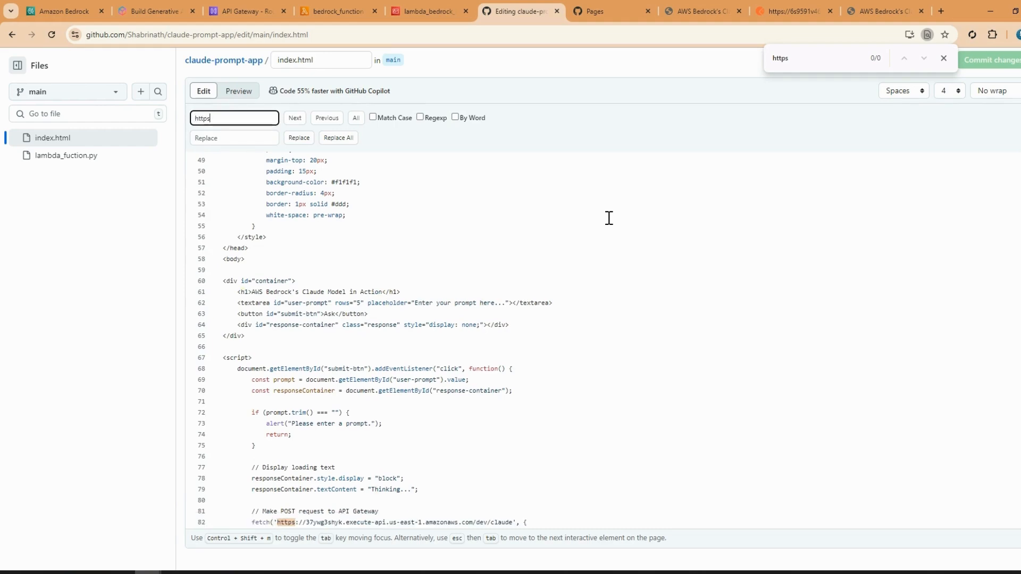
scroll(521, 388, down, 2)
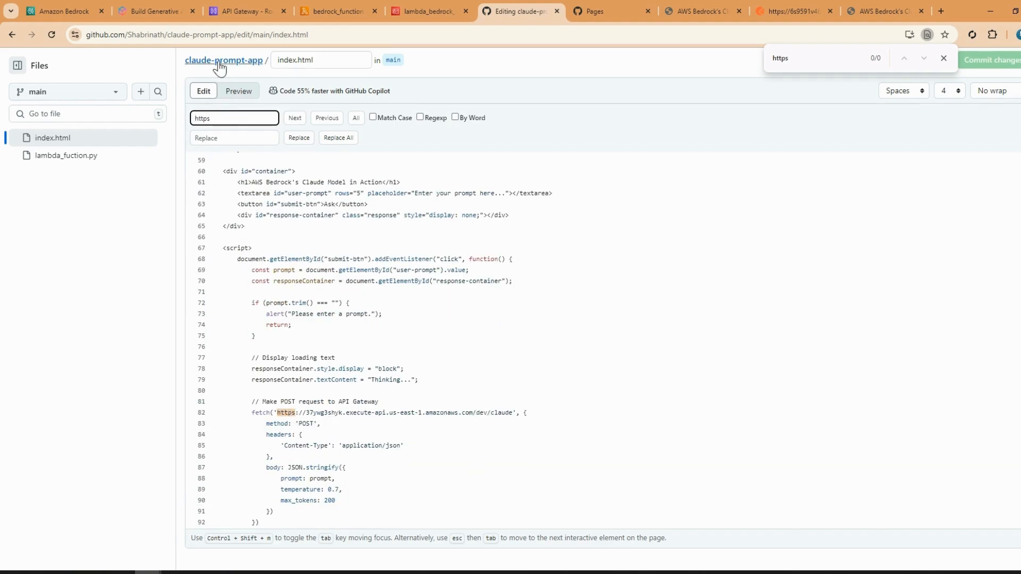
- Copy the invoke URL of the prod stage of bedrock_api from API Gateway
click(239, 10)
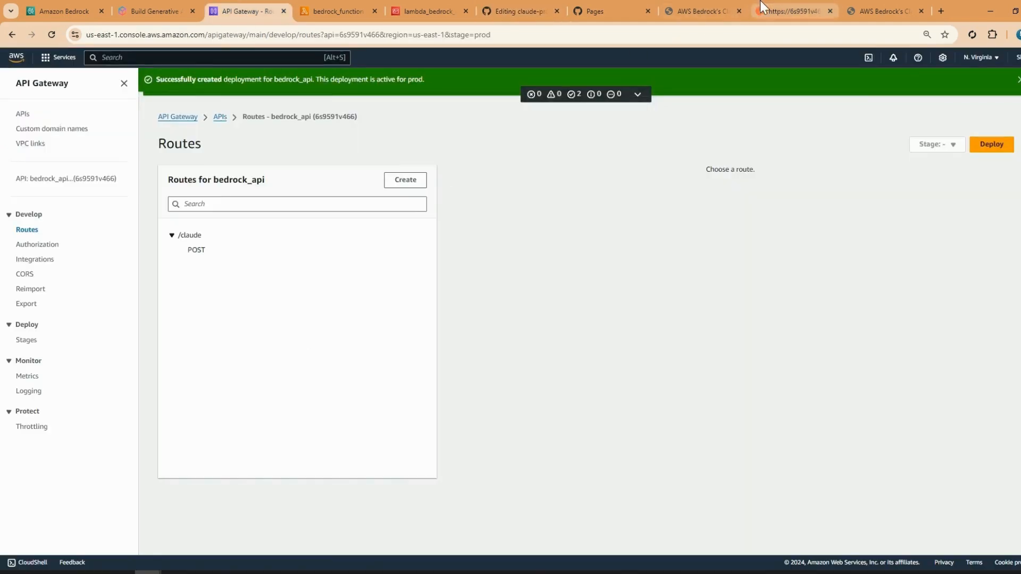
click(27, 340)
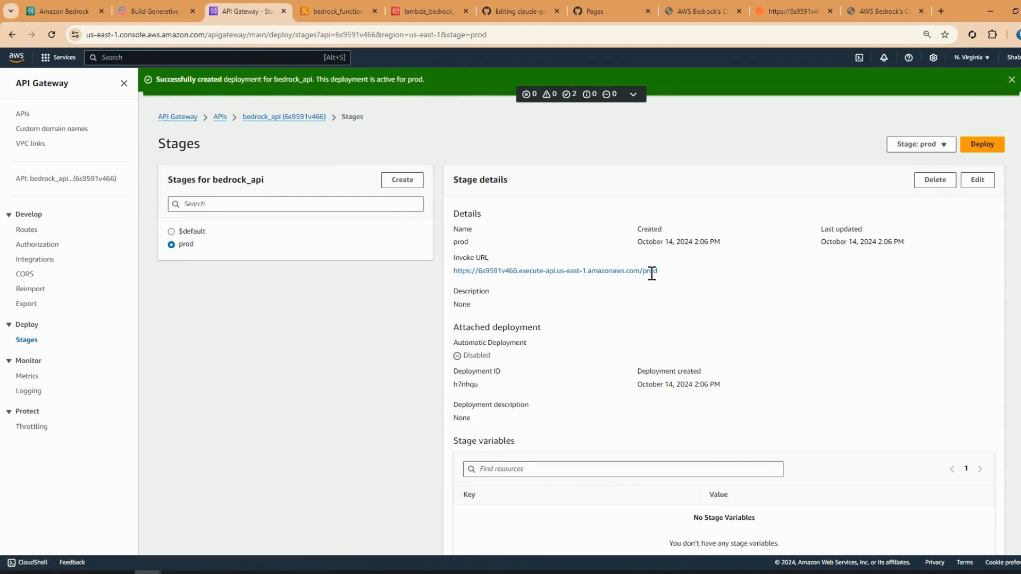
drag(658, 272, 456, 285)
key(ctrl+c)
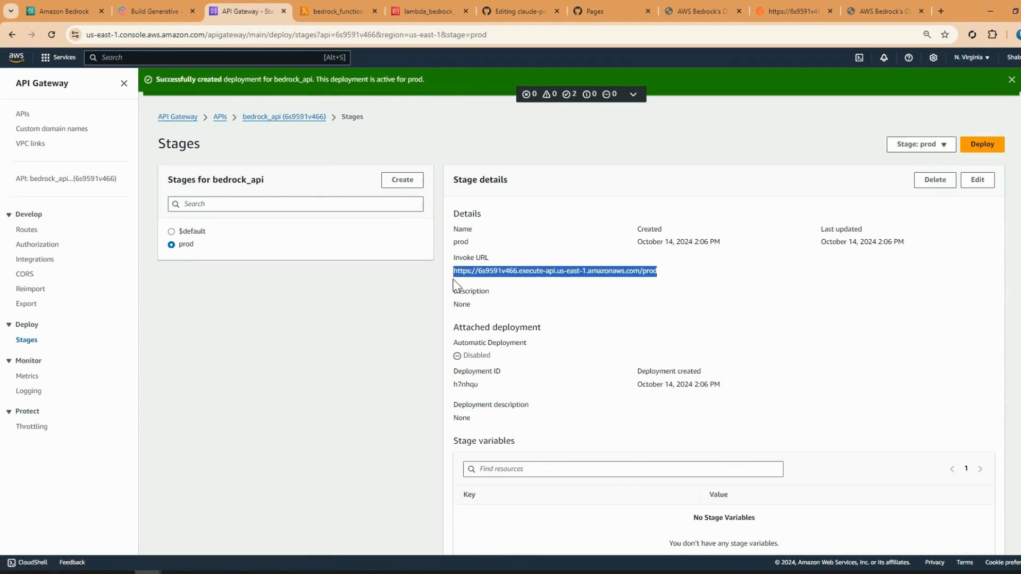
click(880, 2)
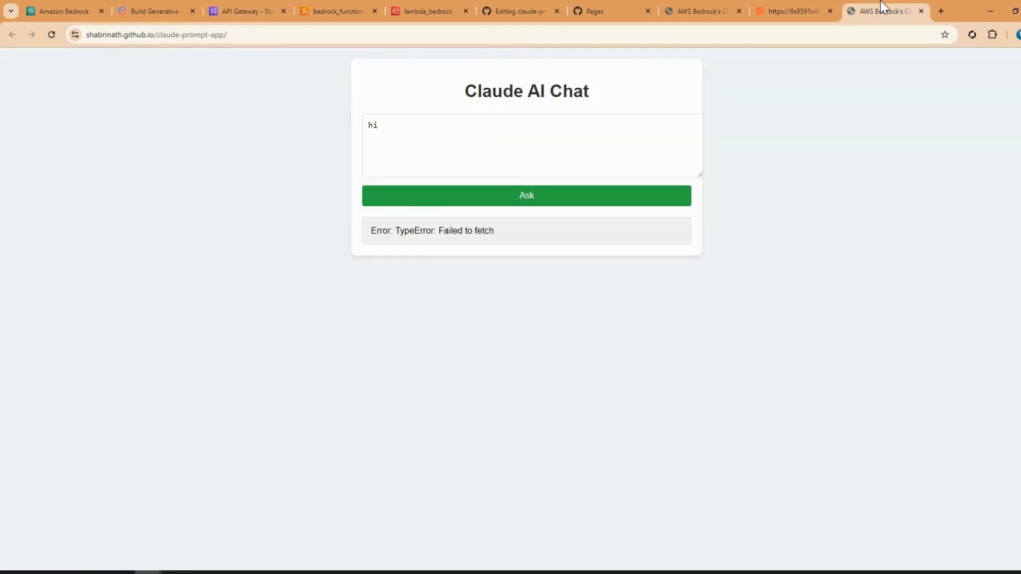
click(794, 2)
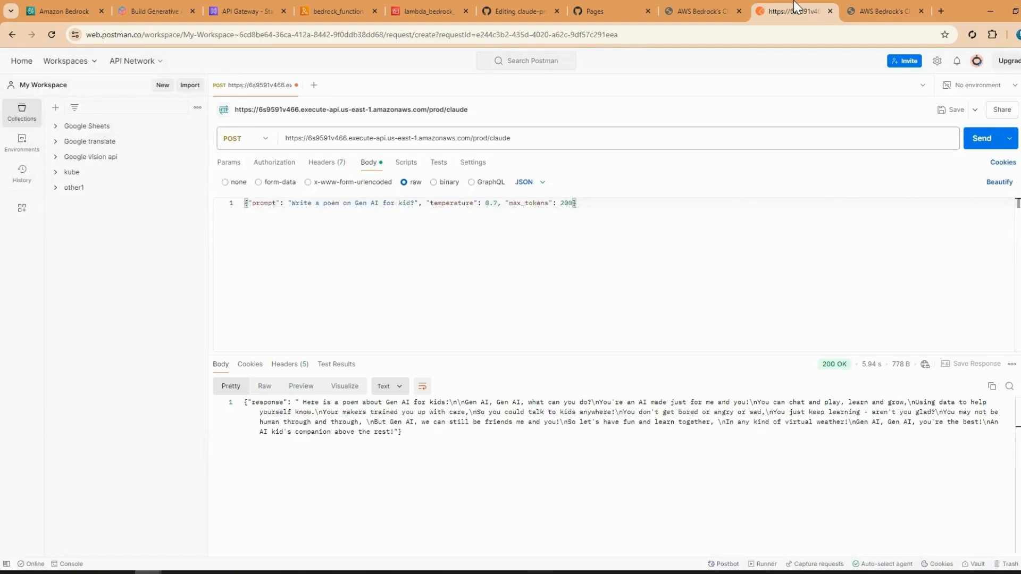
click(606, 2)
click(514, 2)
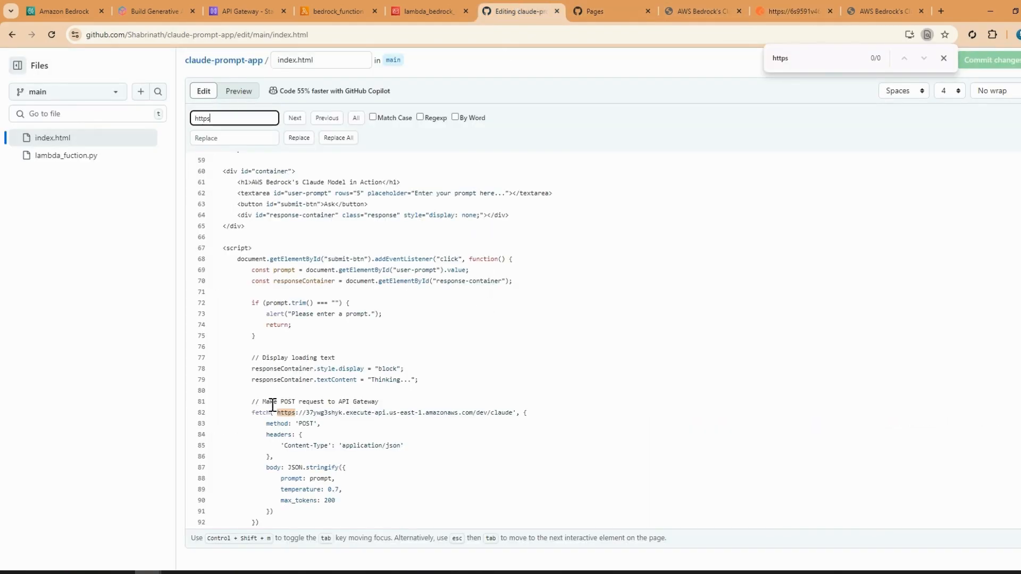
drag(278, 412, 490, 412)
key(ctrl+v)
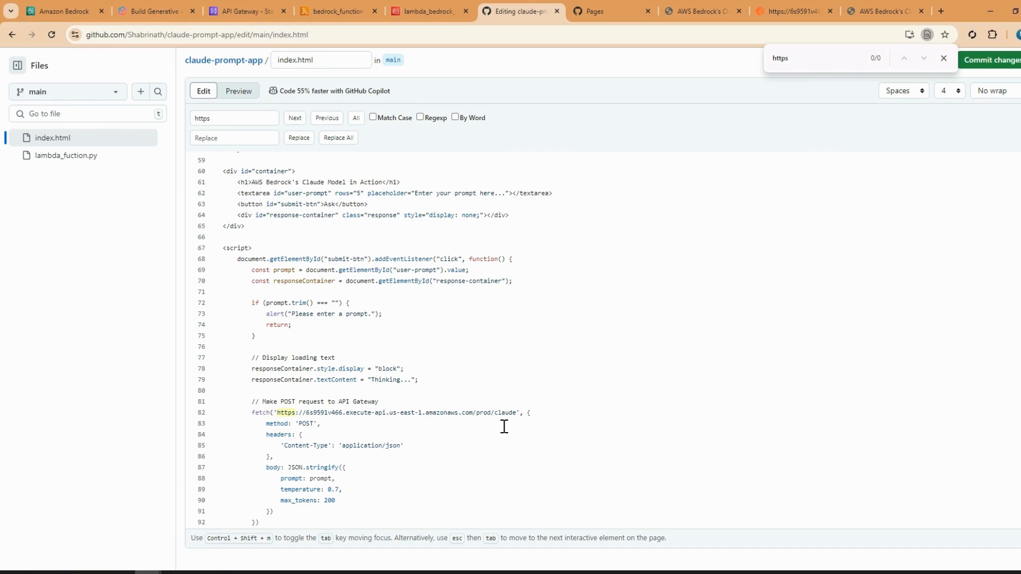
click(992, 61)
click(617, 427)
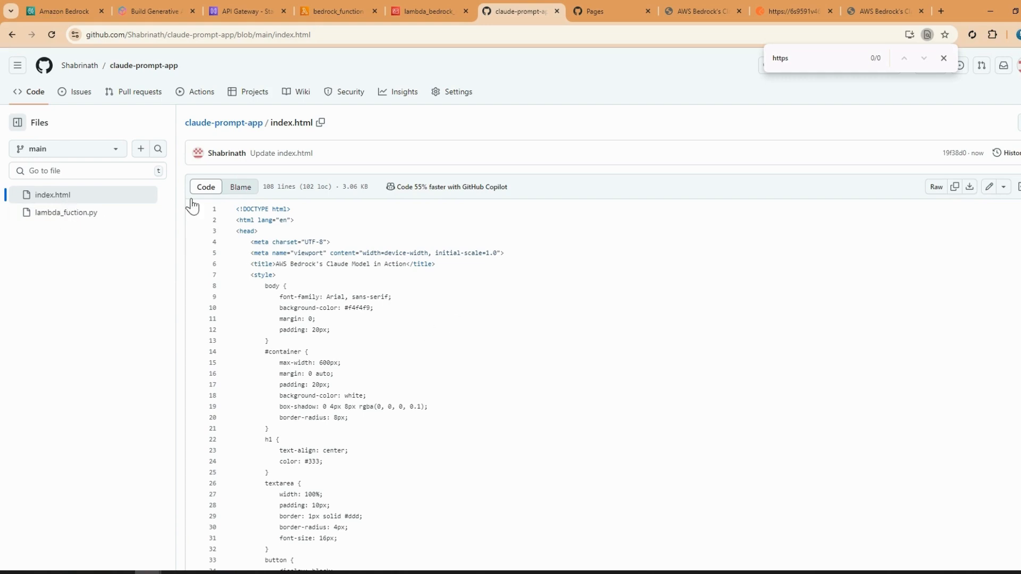
- Open the GitHub Pages settings of the claude-prompt-app repository, review the build and deployment section, and visit the live site
click(451, 95)
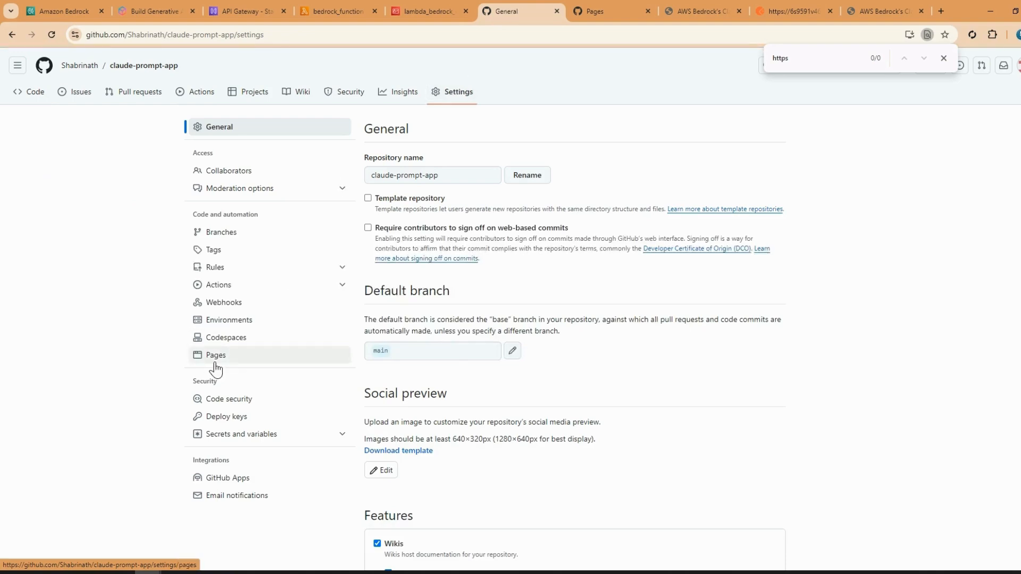
click(220, 365)
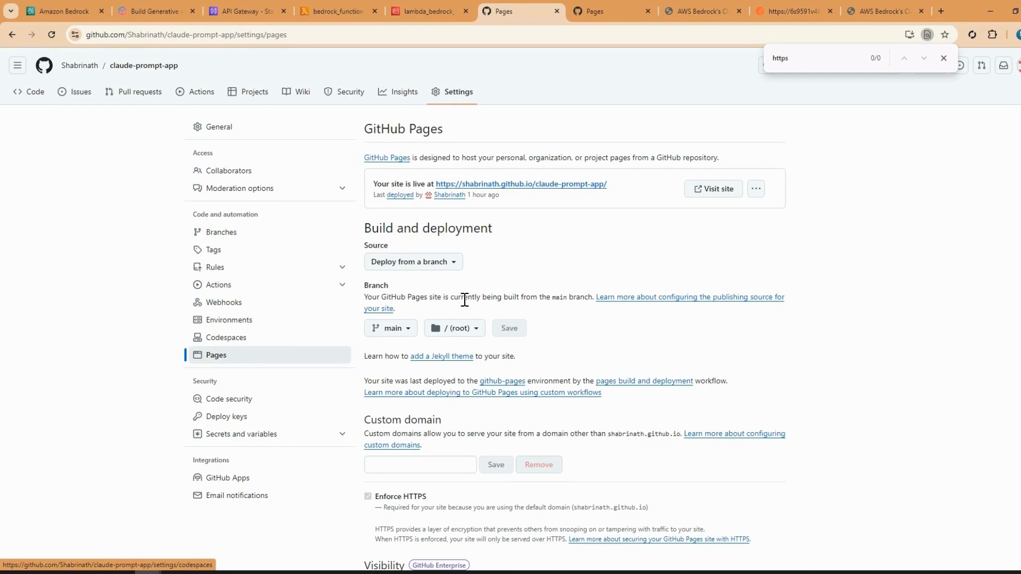
drag(365, 229, 500, 232)
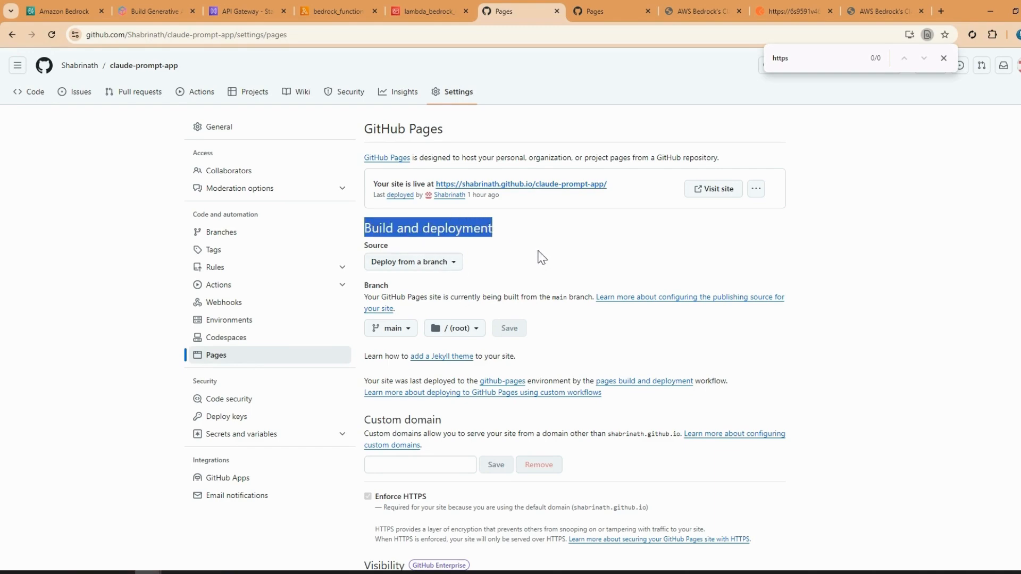
click(542, 258)
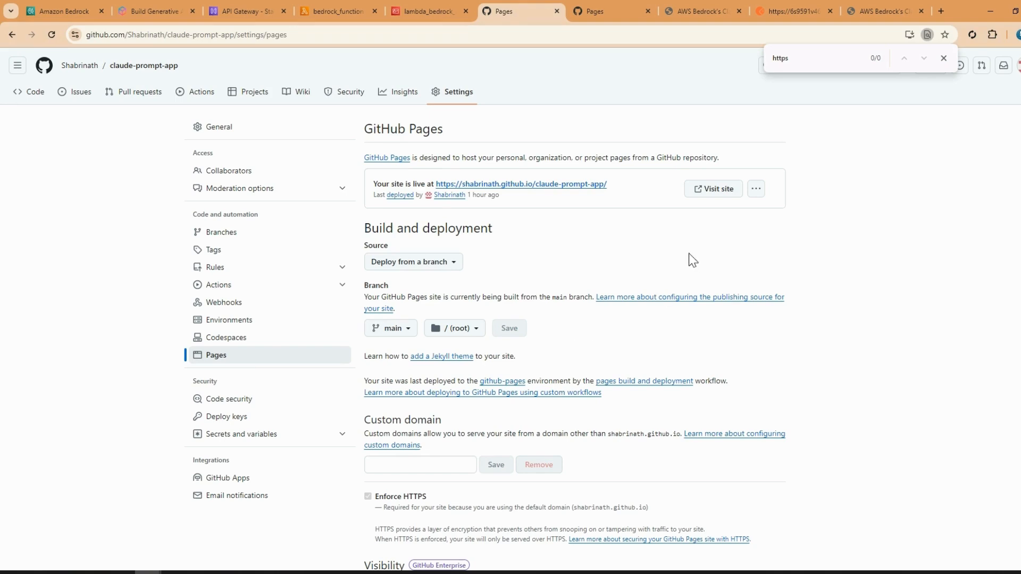
click(716, 192)
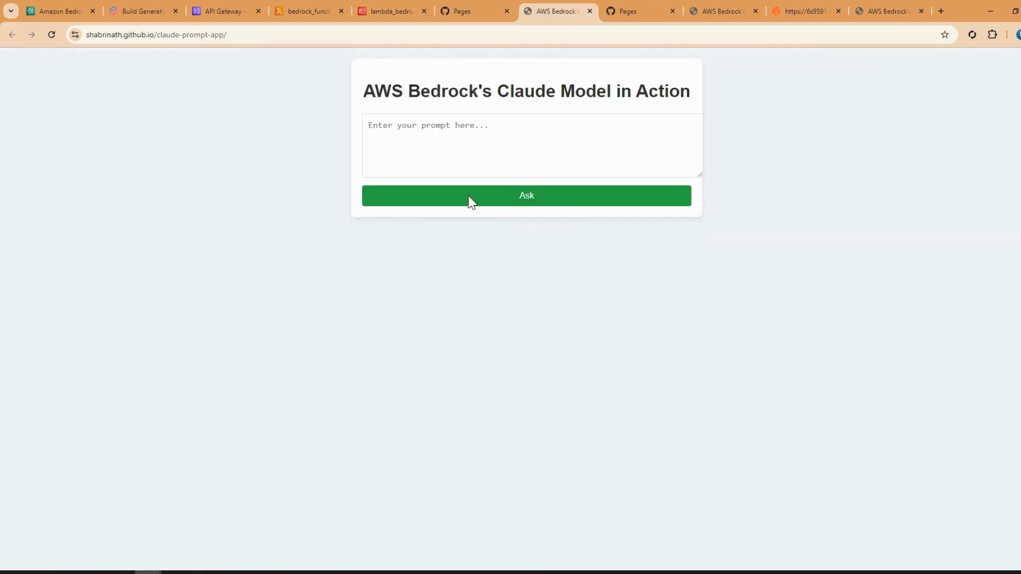
- Reload the live site and return to the repository's Pages settings to check the last deployment time
click(52, 34)
click(467, 13)
drag(487, 198, 385, 206)
click(557, 216)
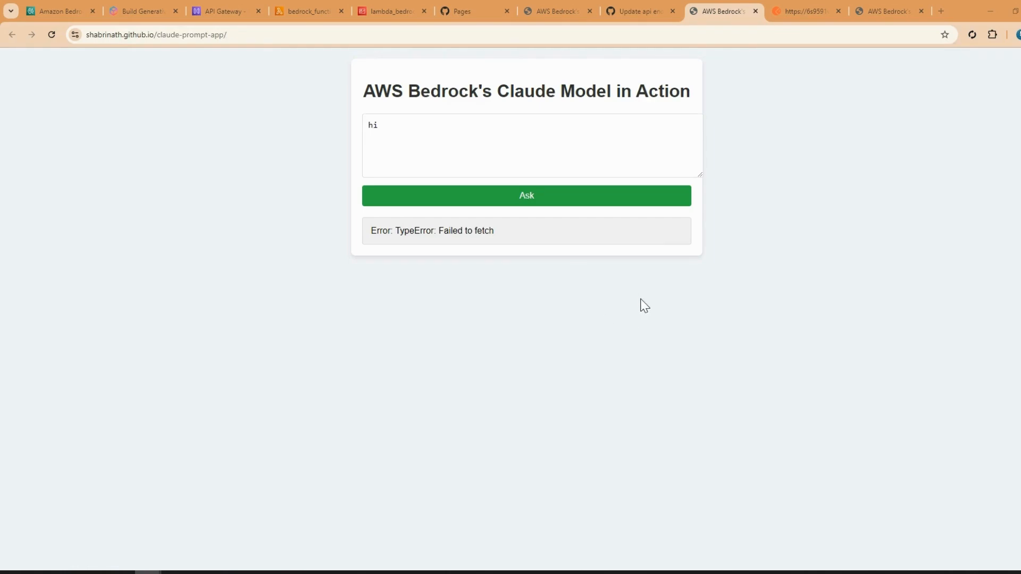
- From the "Update api endpoint" commit page, open the repository's Pages settings and check when the site was last deployed
click(642, 10)
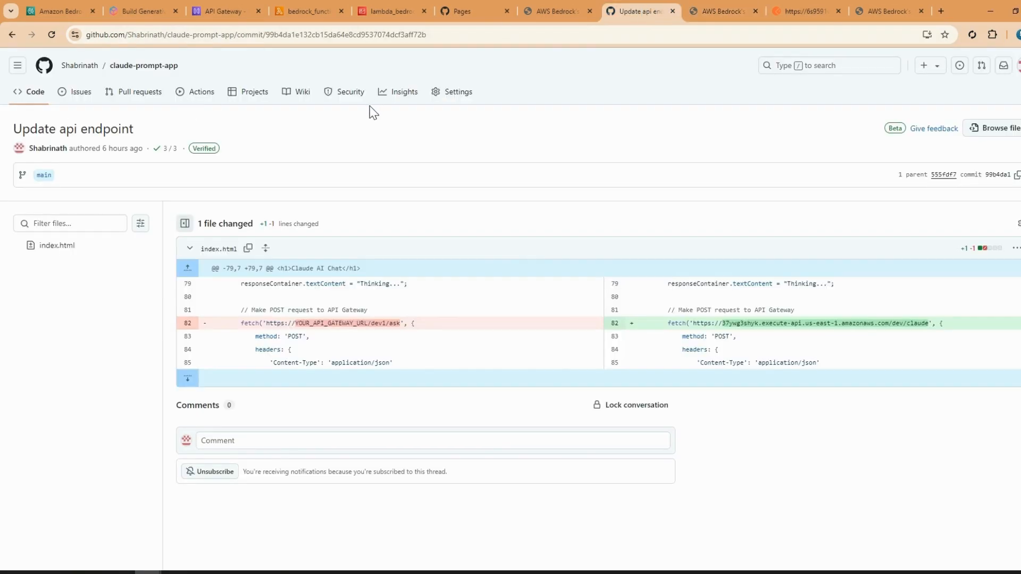
click(467, 100)
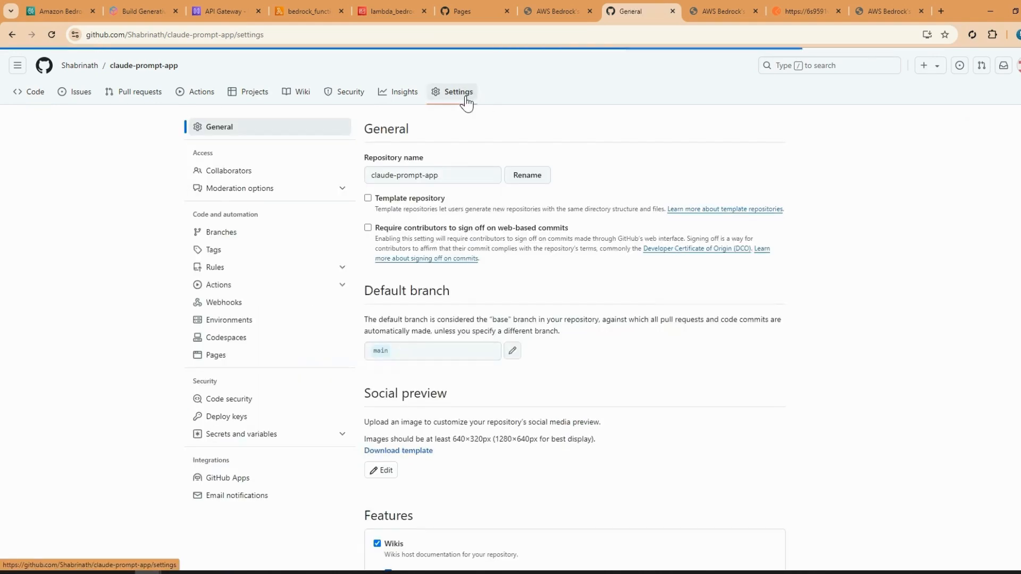
click(244, 357)
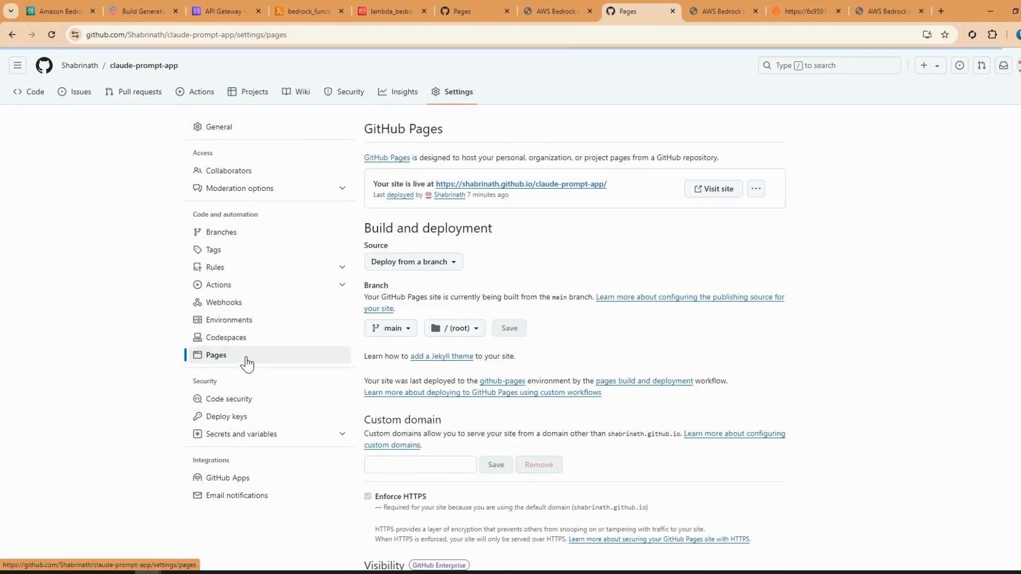
drag(509, 195, 432, 197)
click(563, 219)
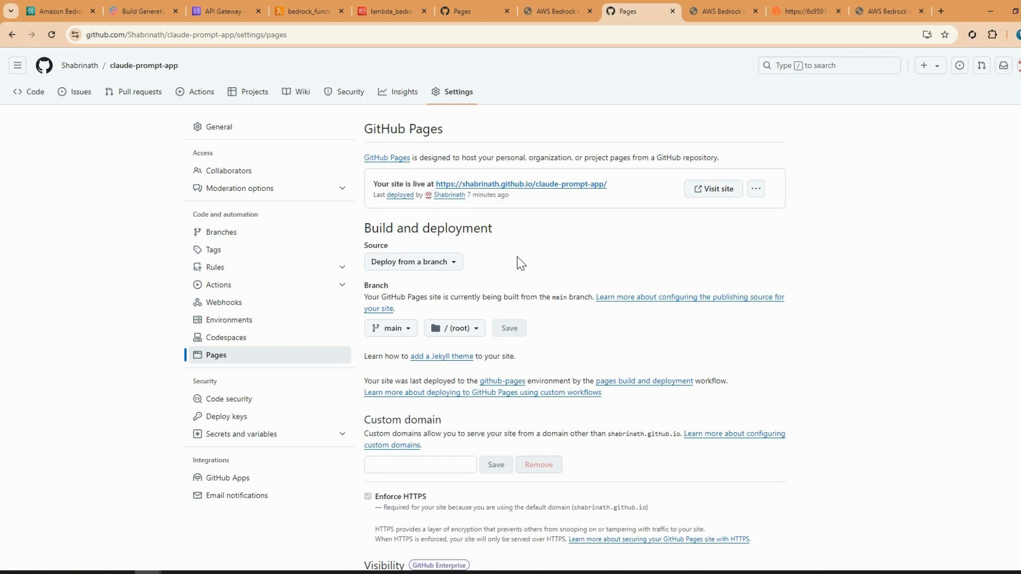
- Return to the deployed Claude prompt page, submit the prompt "hi" and highlight the reply
click(718, 16)
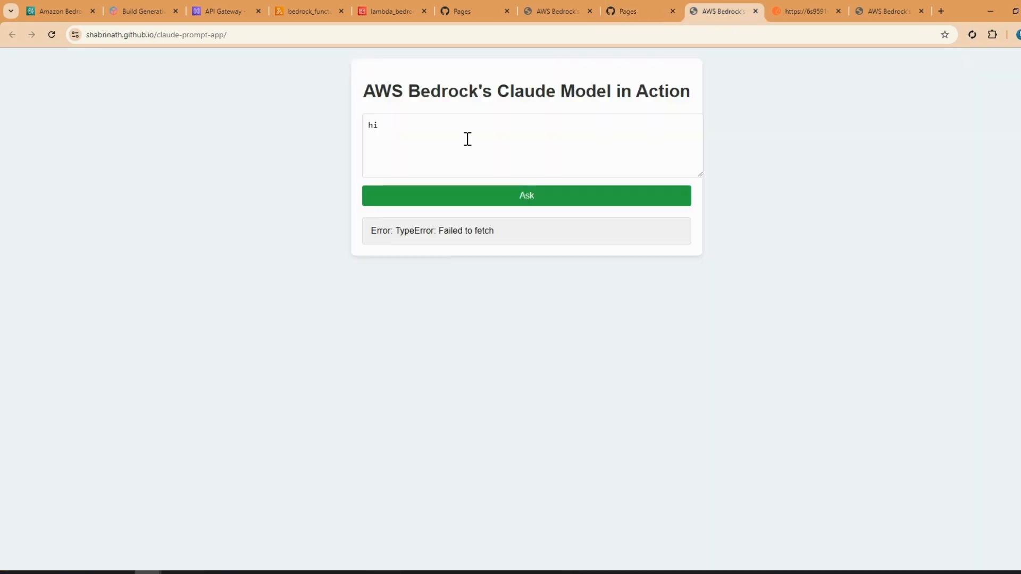
click(423, 201)
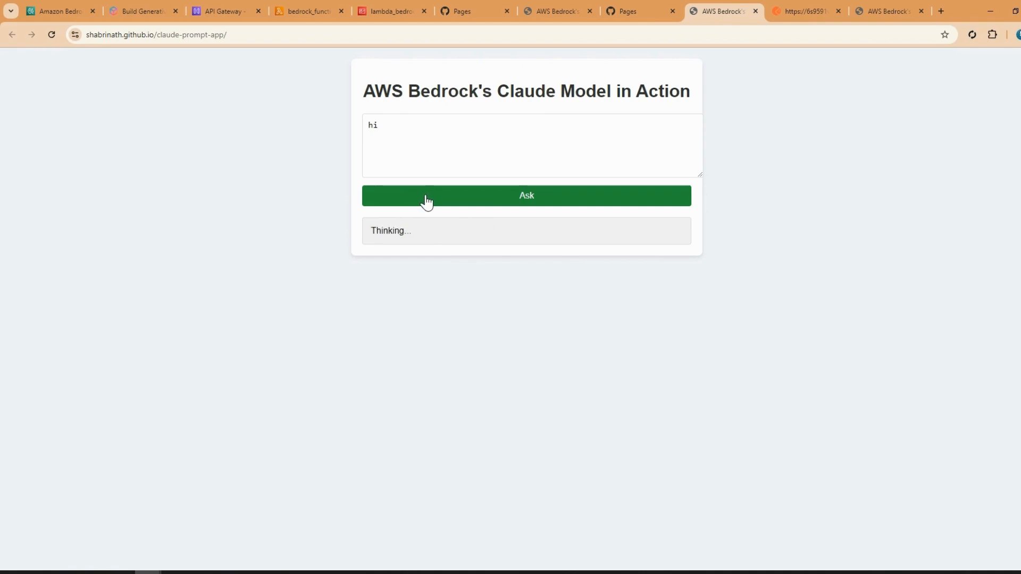
double_click(381, 230)
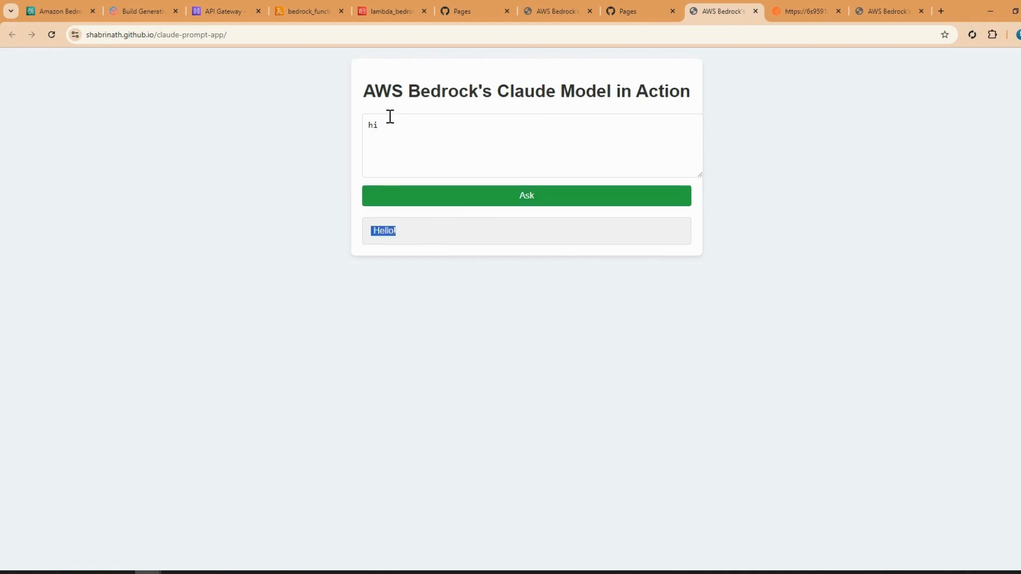
- Replace the prompt with "what is machine learning for devops" and submit it to the Claude model
click(389, 122)
double_click(390, 122)
key(BackSpace)
key(BackSpace)
key(BackSpace)
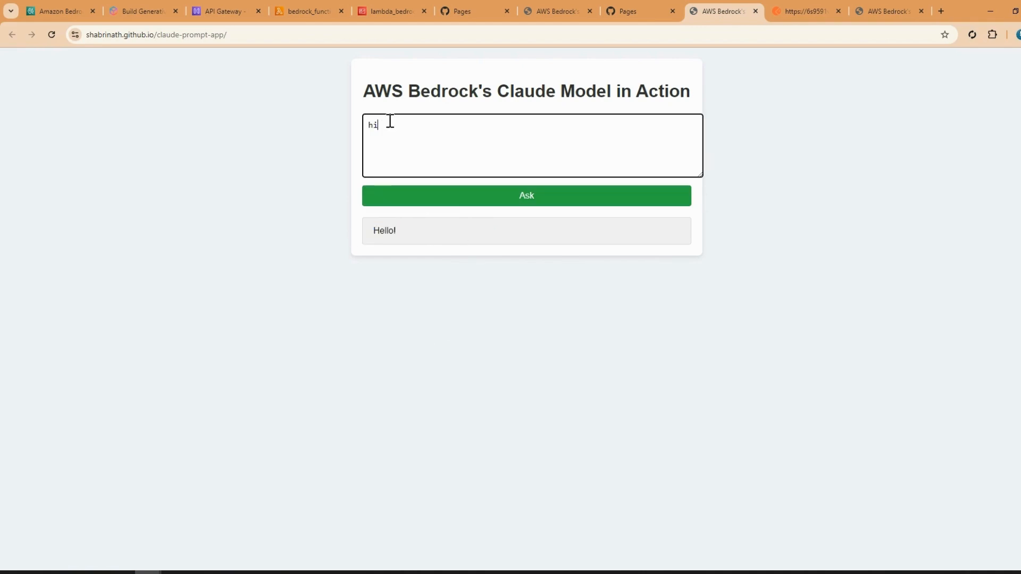
text(what is machine learning for devops)
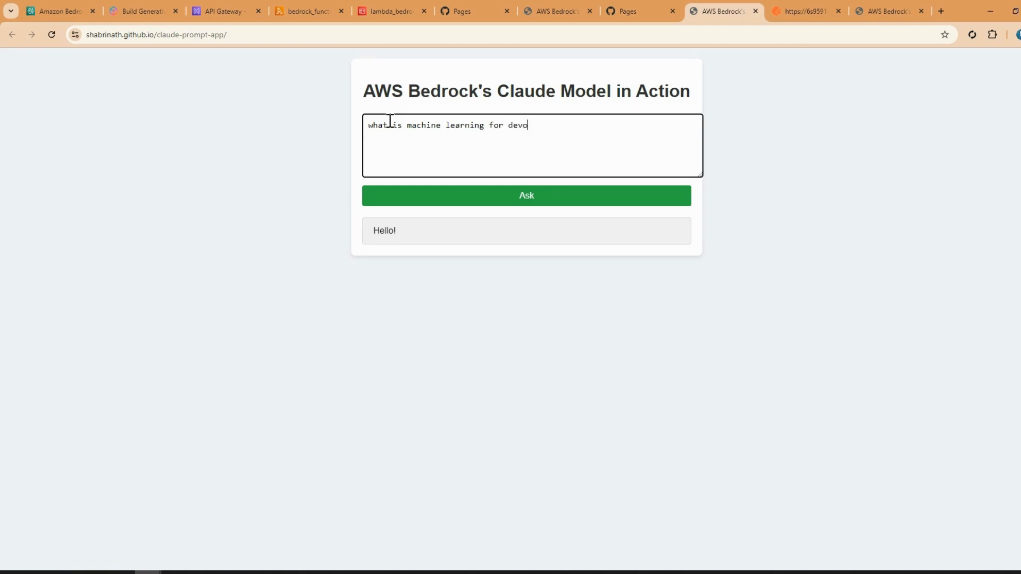
click(472, 198)
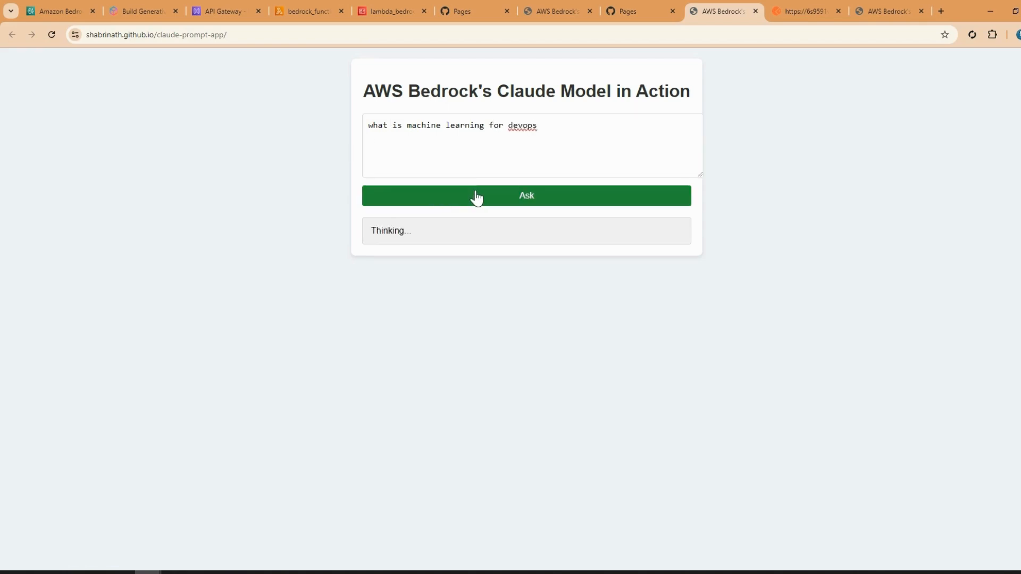